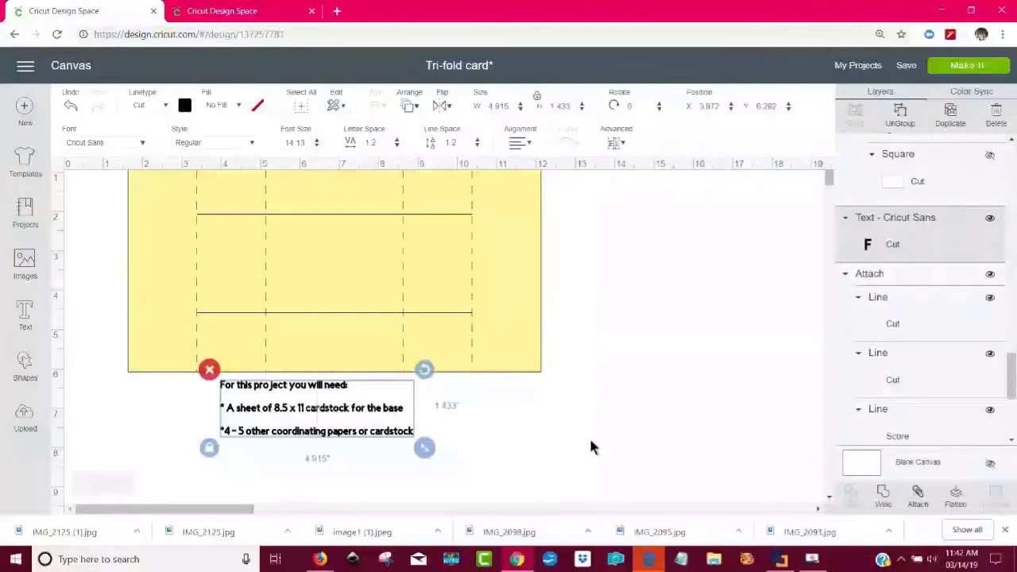
Hide the supplies text layer and the attached yellow card template layer so the canvas is empty
left_click(991, 219)
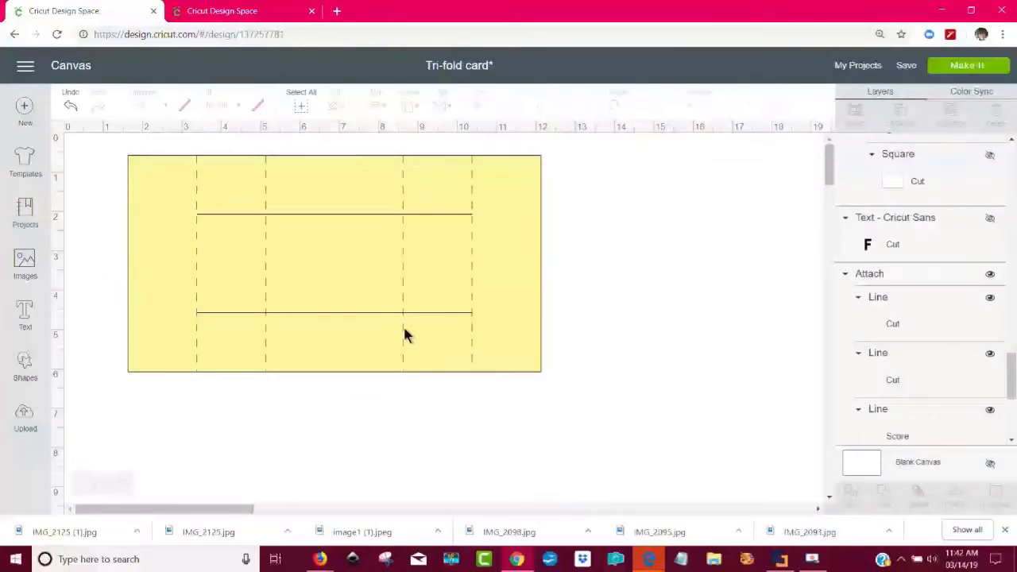
left_click_drag(403, 330, 450, 343)
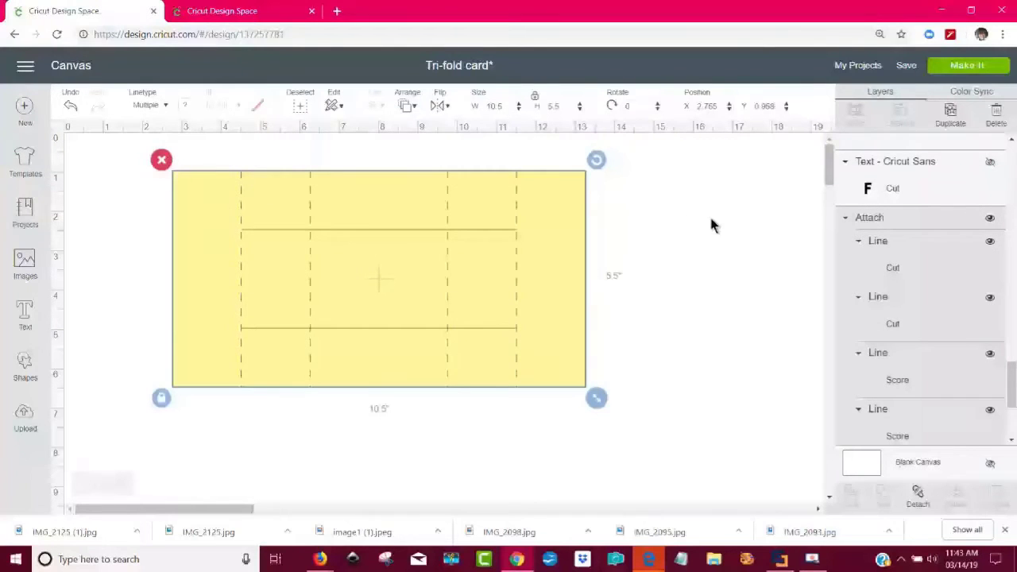
left_click(990, 218)
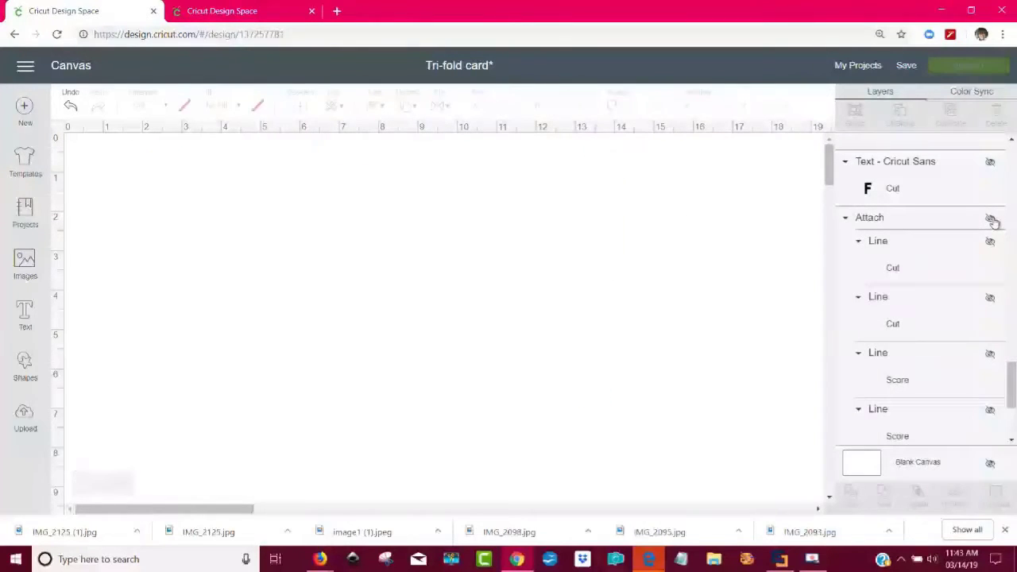
Add a square shape to the canvas and move it to about X 5.9, Y 1.5
left_click(25, 361)
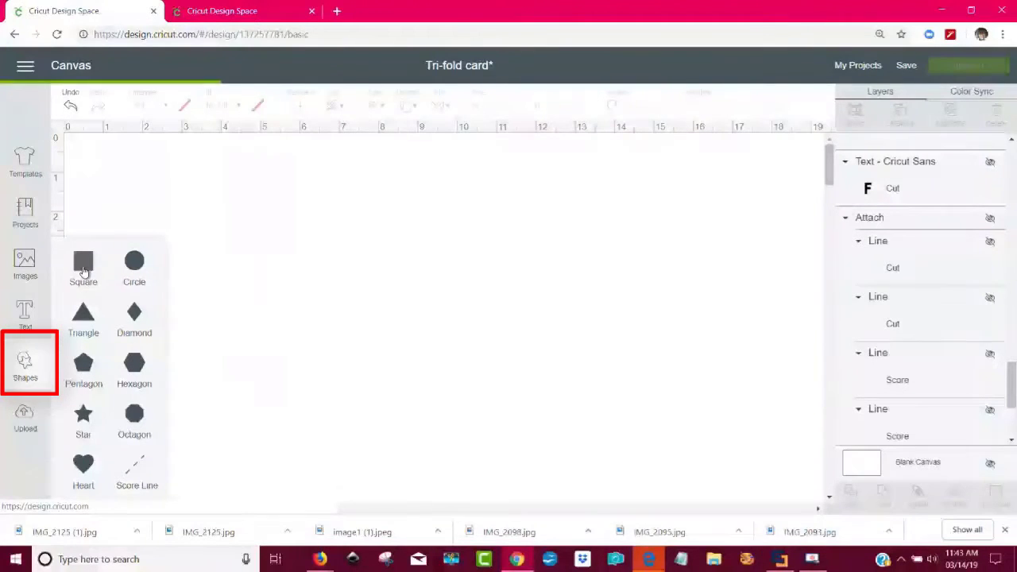
left_click(84, 267)
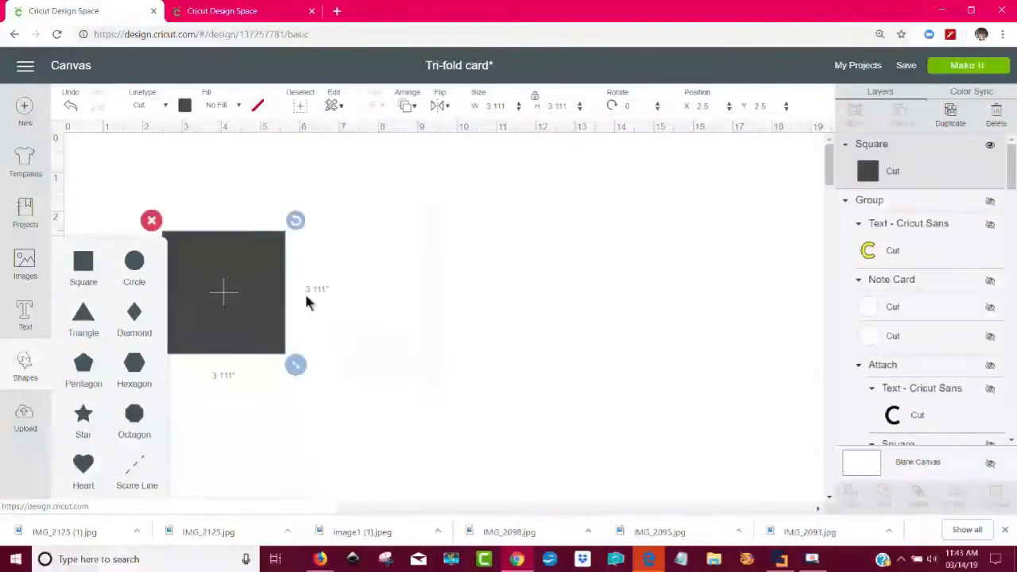
left_click_drag(271, 330, 421, 279)
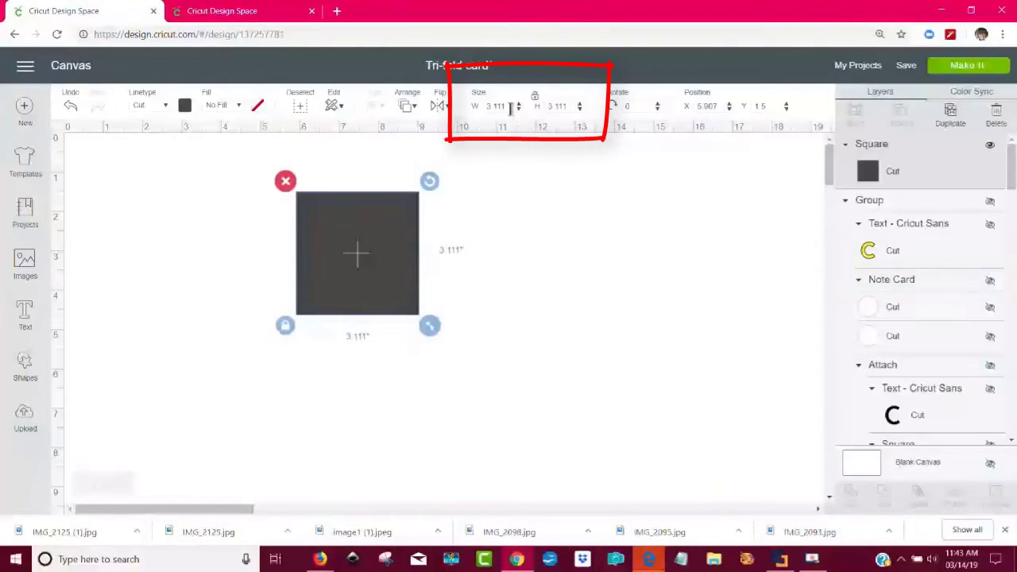
Unlock the square's proportions, resize it to 10.5 by 5.5 inches, and reposition it at about X 3.37, Y 1.37
left_click(535, 97)
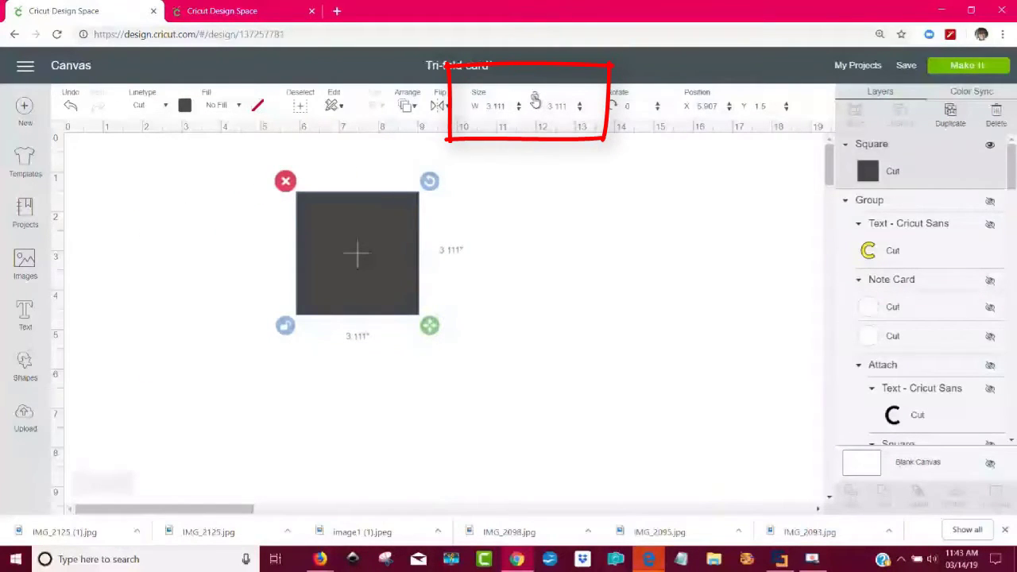
left_click(497, 106)
type("10.5")
key("Return")
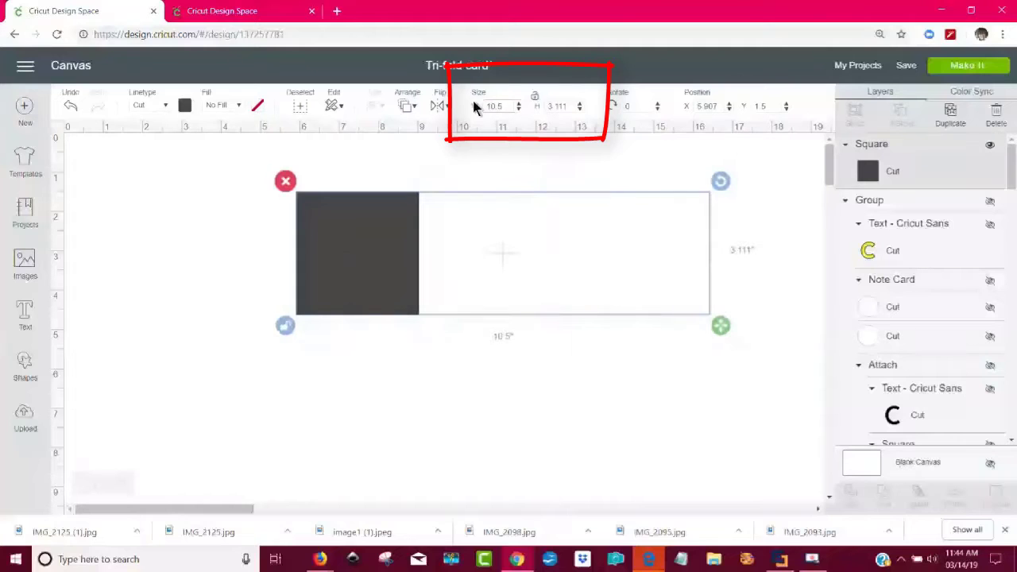
left_click(569, 110)
type("5")
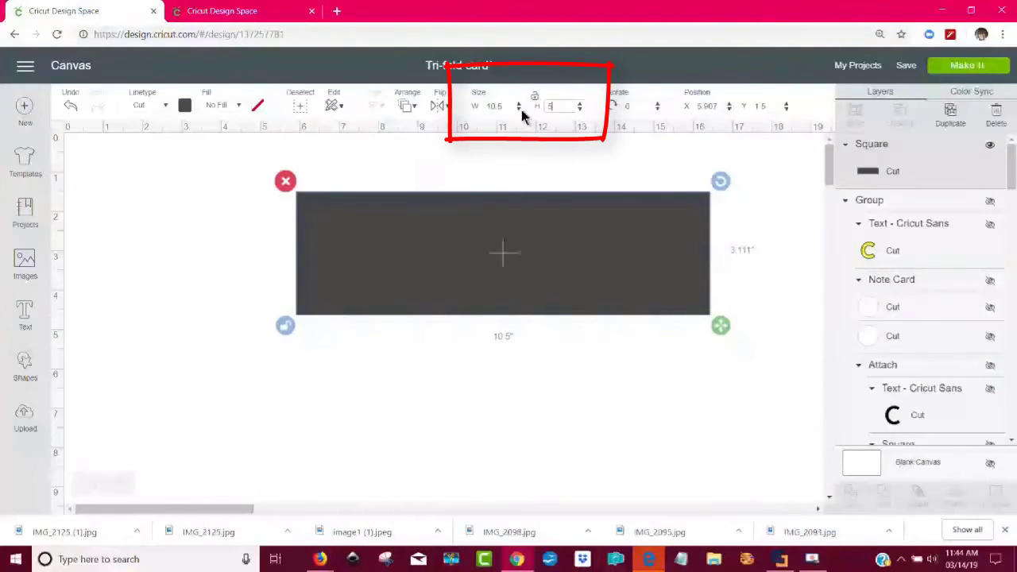
type(".5")
key("Return")
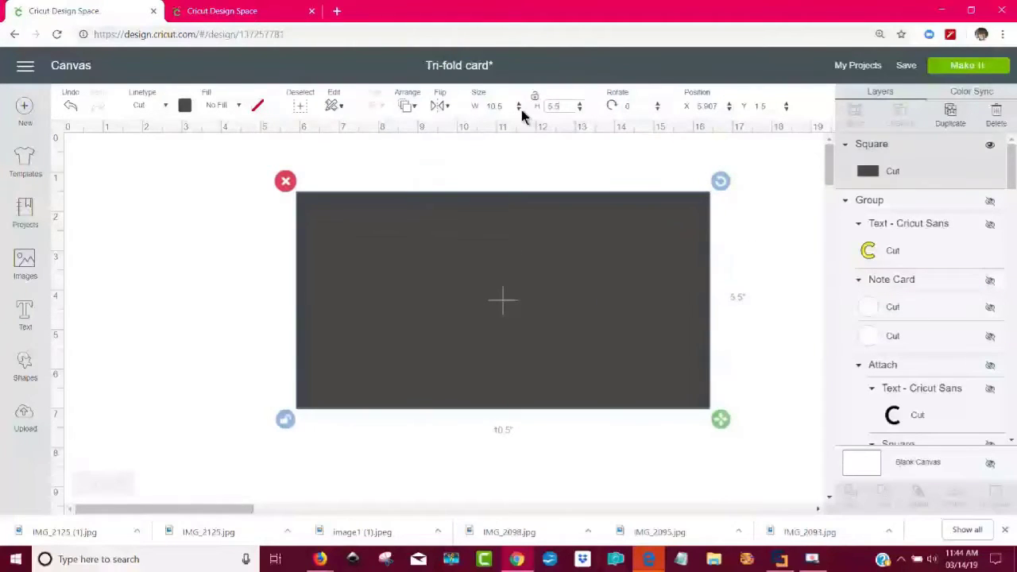
left_click_drag(544, 243, 432, 252)
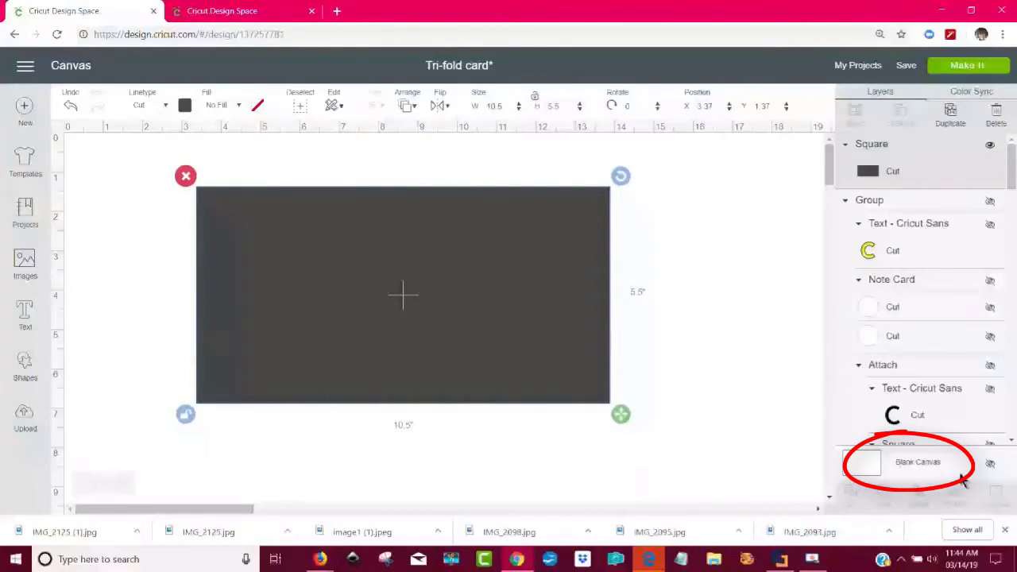
Change the blank canvas background color to light green
left_click(931, 469)
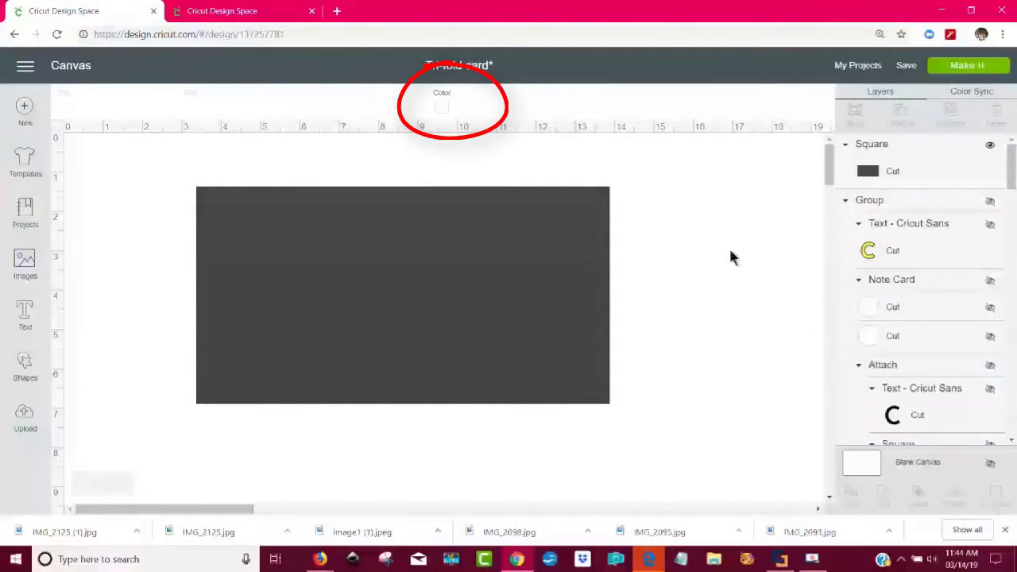
left_click(444, 106)
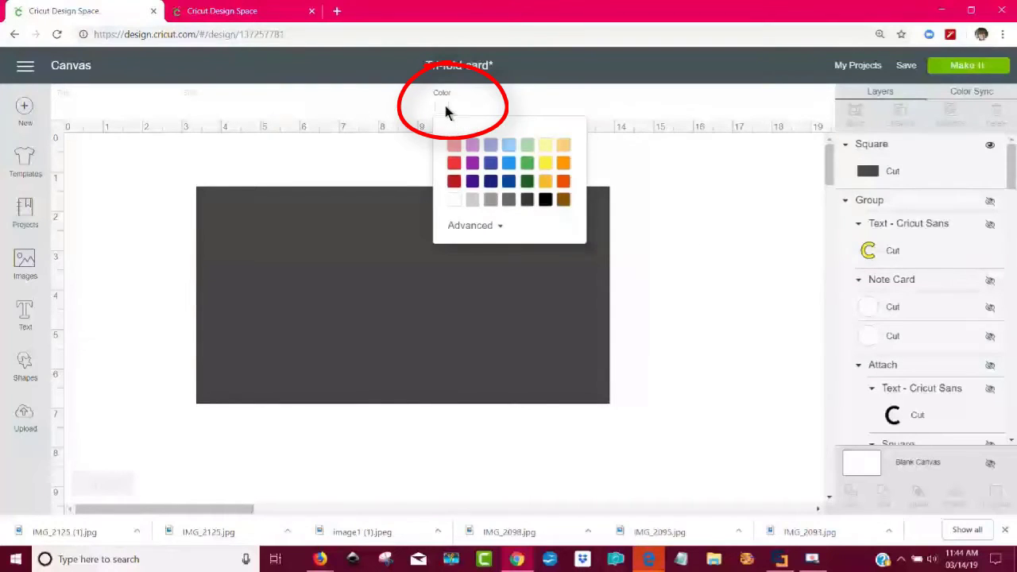
left_click(528, 146)
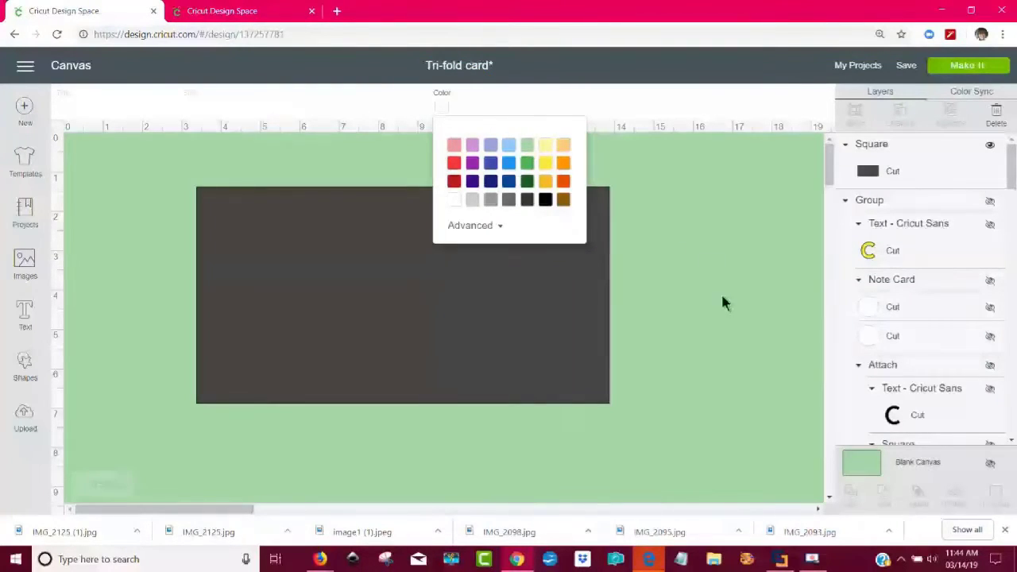
left_click(517, 465)
Recolor the dark 10.5 by 5.5 inch rectangle white and deselect it
left_click(413, 331)
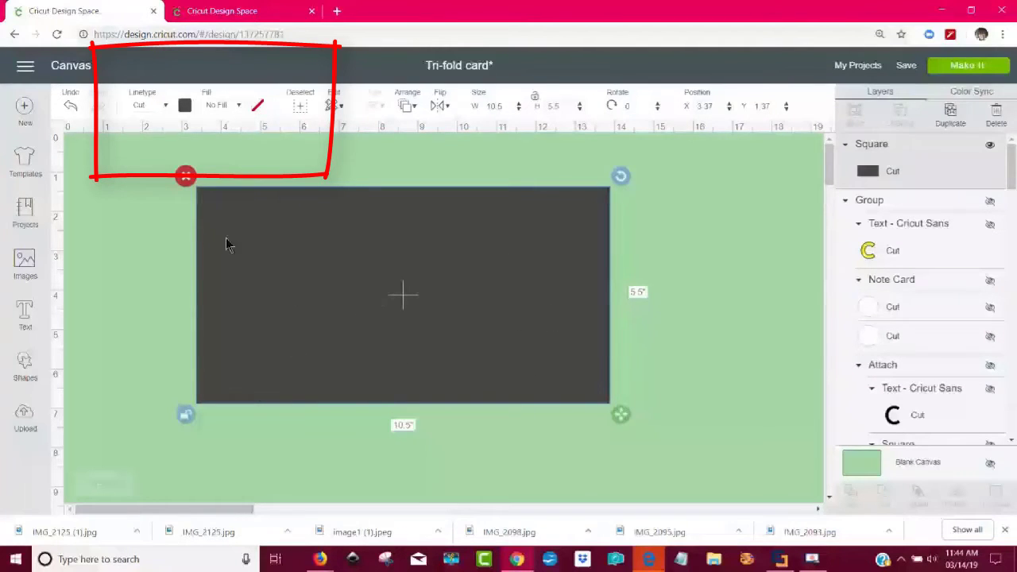
left_click(185, 106)
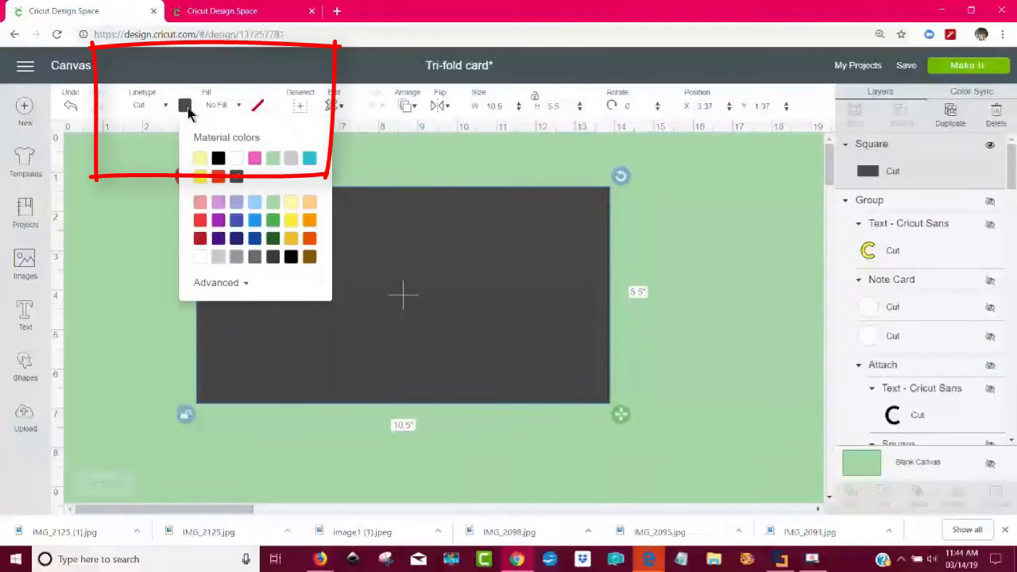
left_click(201, 258)
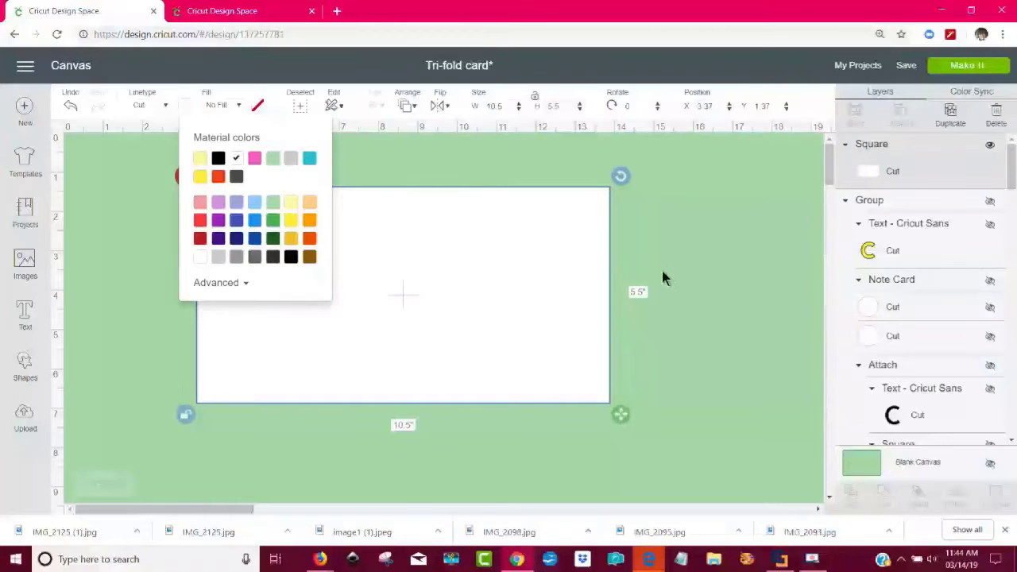
left_click(700, 251)
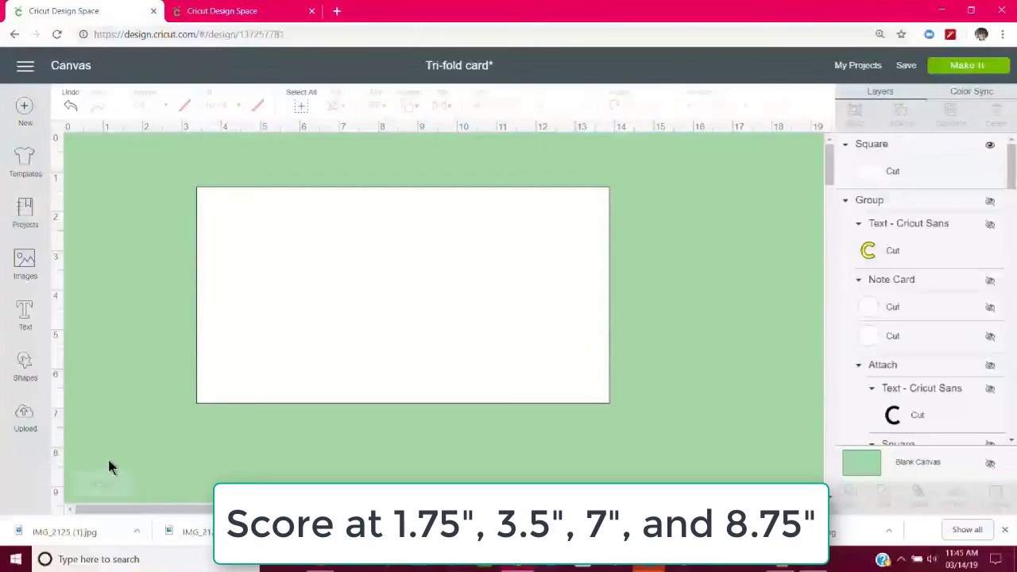
Add a score line to the canvas and set its height to 5.5 inches
left_click(25, 363)
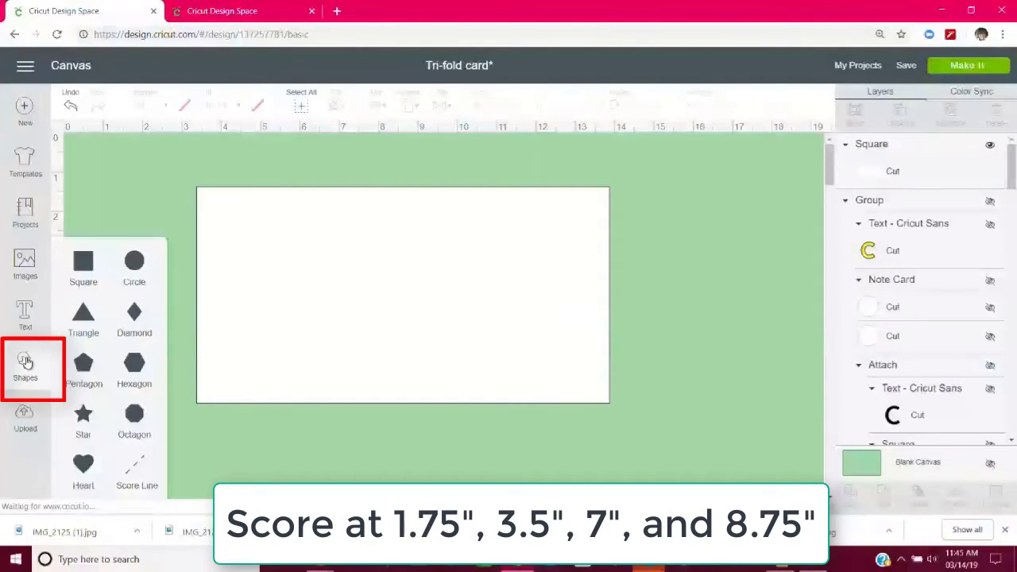
left_click(152, 462)
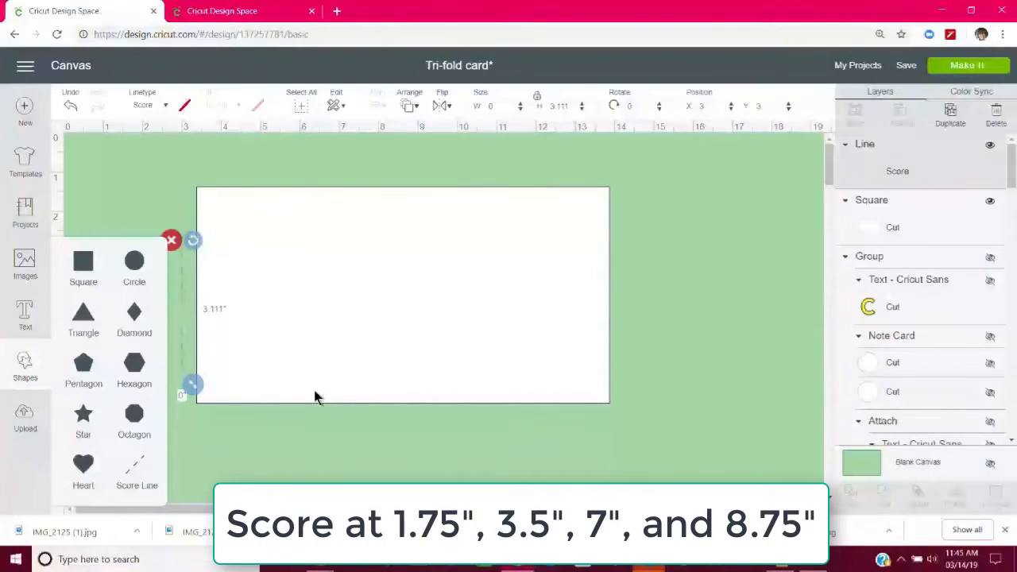
left_click(181, 309)
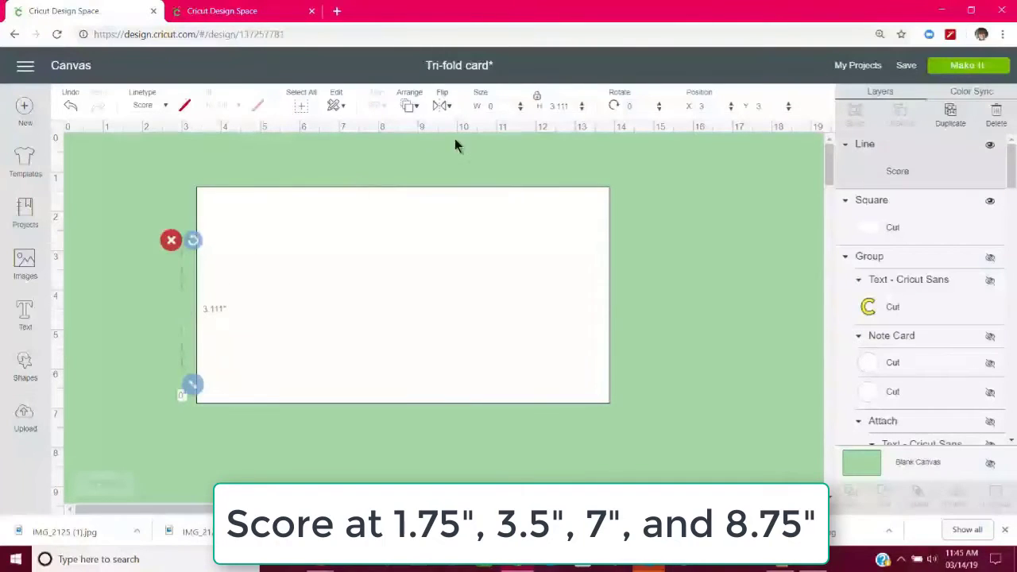
left_click(542, 111)
type("5")
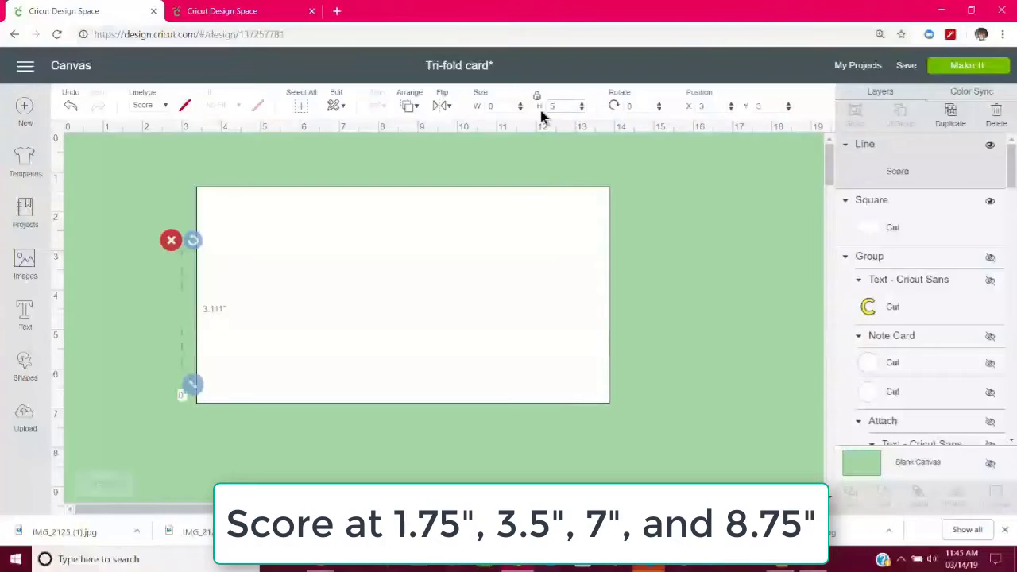
type(".5")
key("Return")
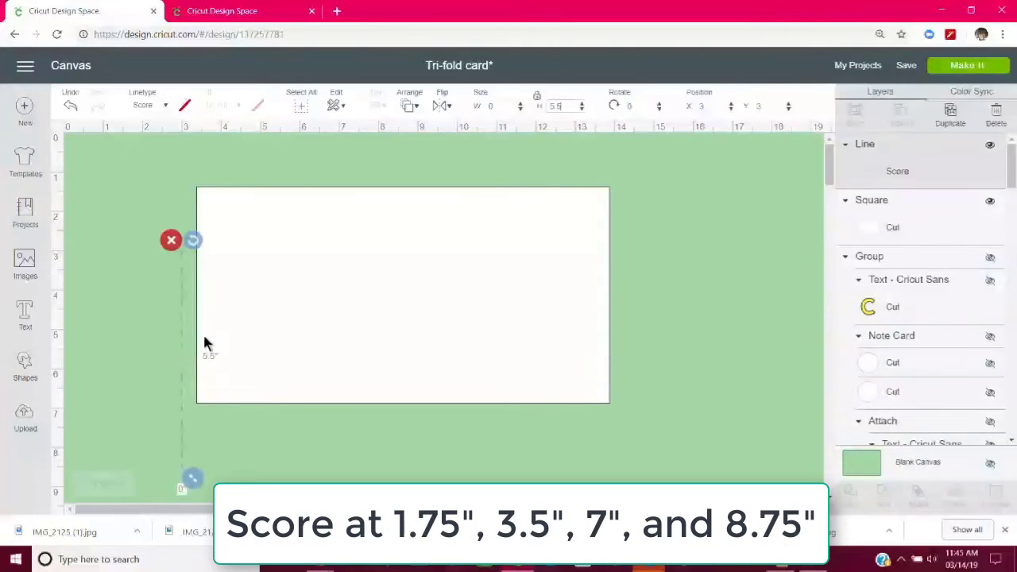
left_click(537, 96)
Move the score line onto the white rectangle at about X 5.2 and set its Y position to 0
left_click_drag(182, 288, 267, 229)
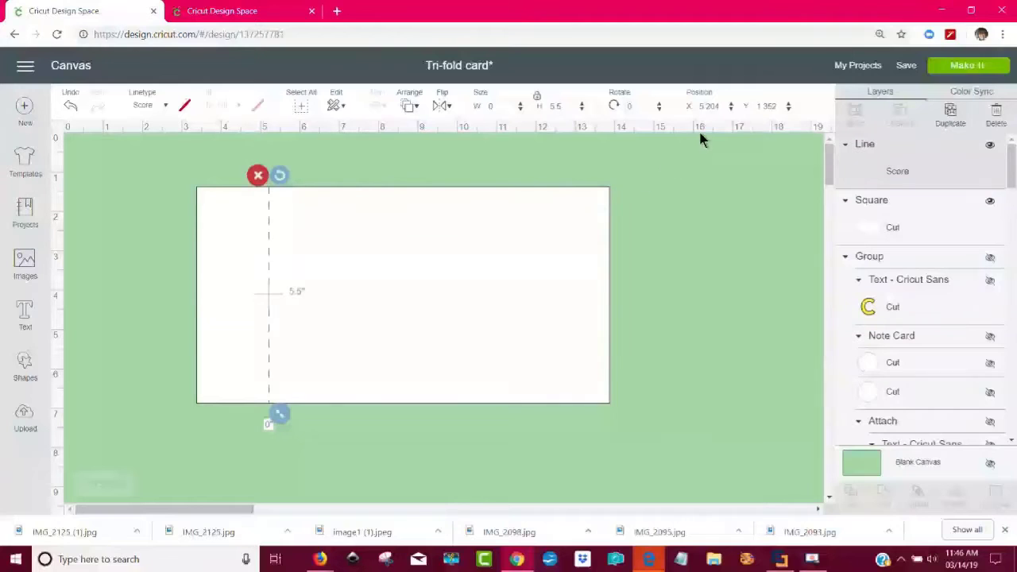
double_click(769, 105)
type("0")
key("Return")
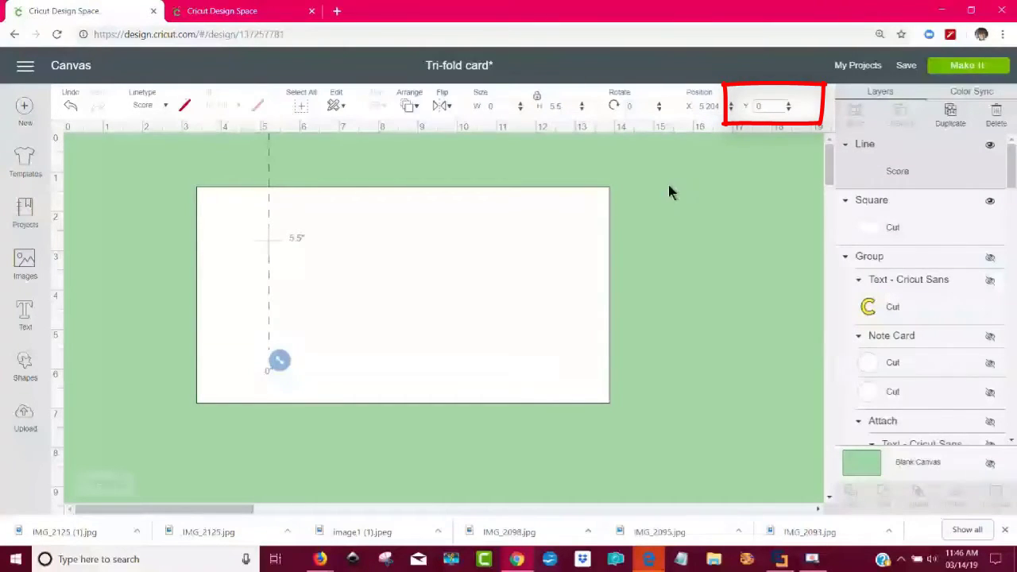
Position the white rectangle at the canvas origin with X 0 and Y 0
left_click(550, 291)
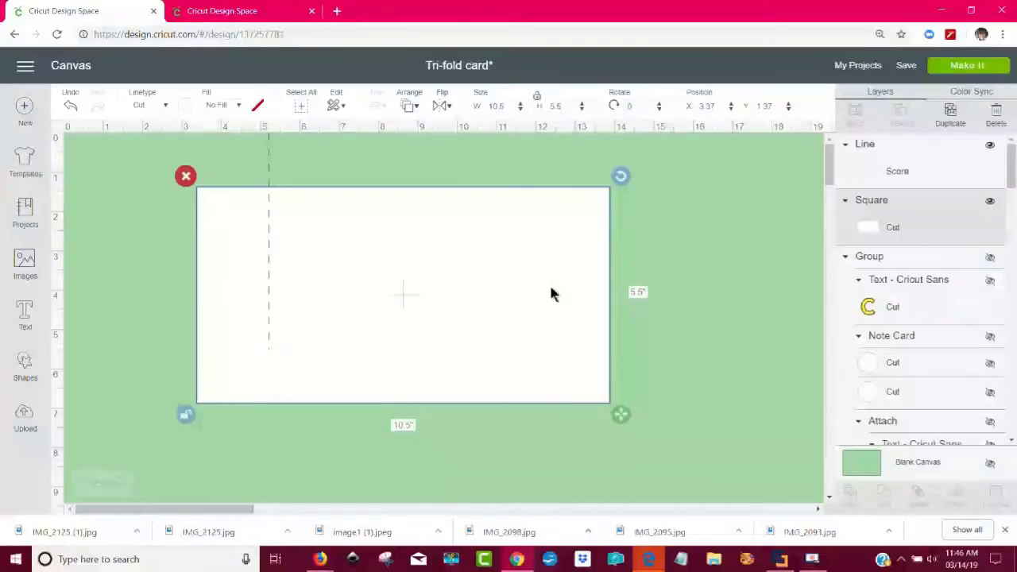
double_click(721, 106)
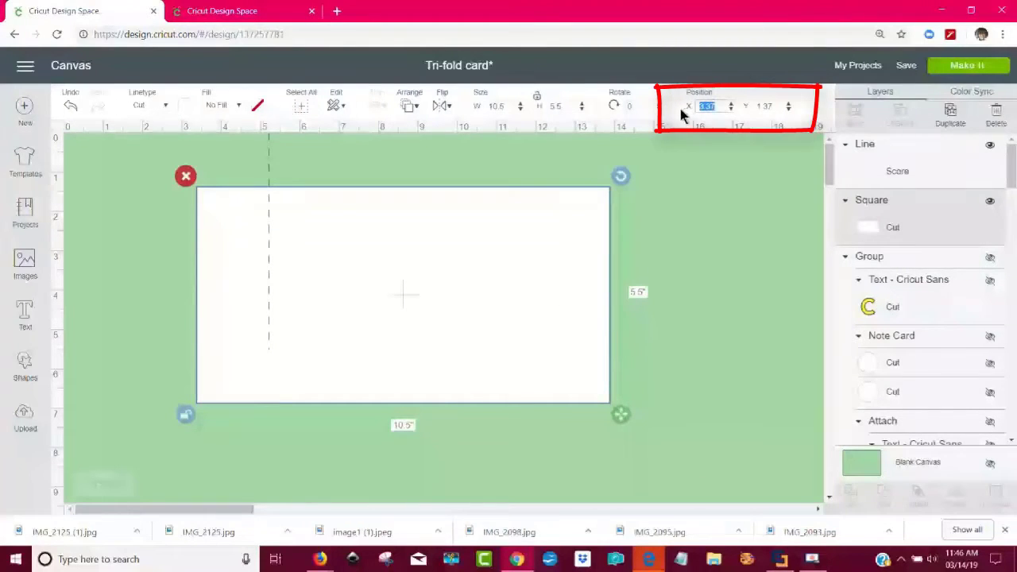
type("0")
key("Tab")
type("0")
key("Return")
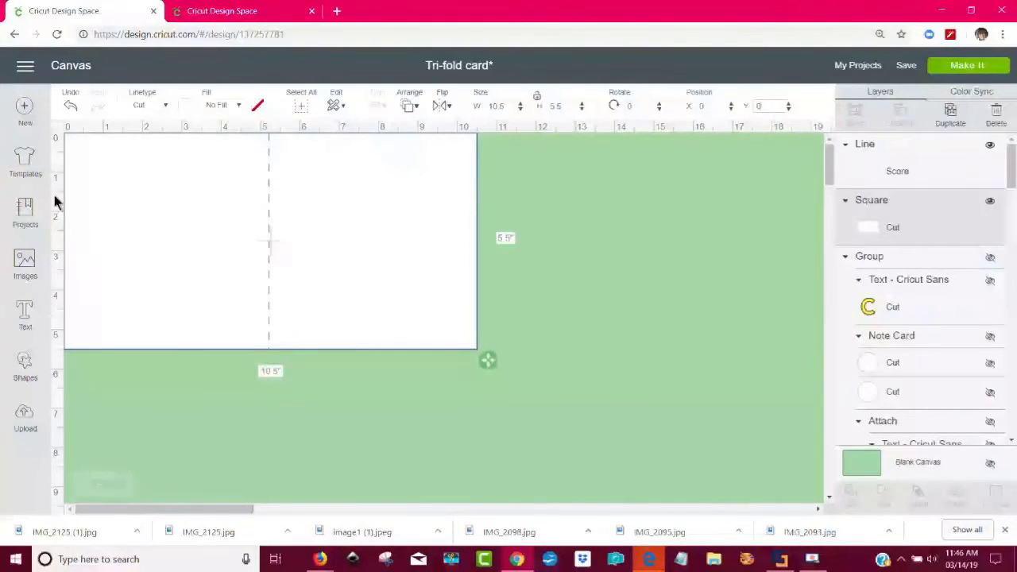
Set the score line's X position to 1.75 inches
left_click(269, 280)
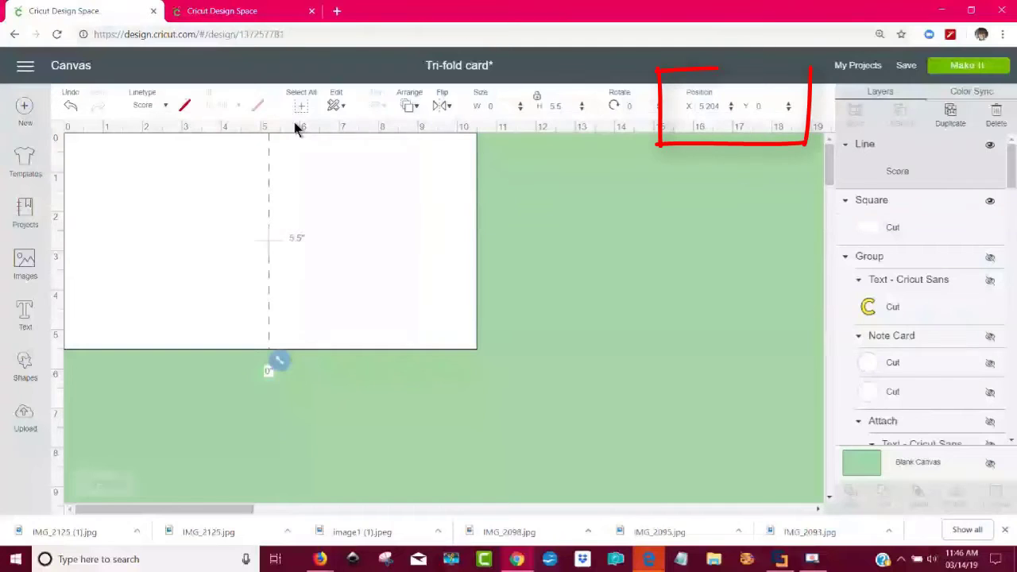
left_click(704, 108)
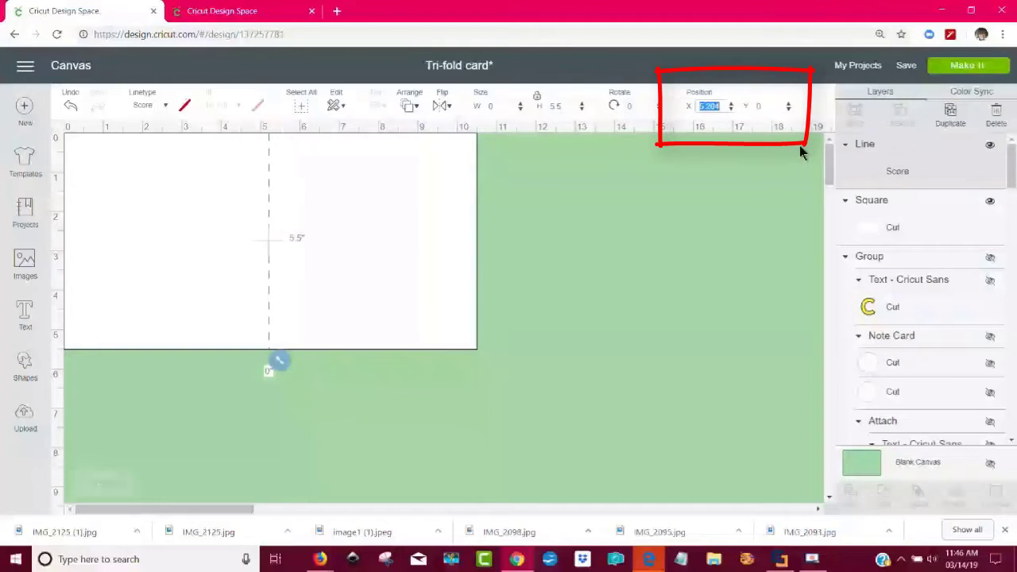
type("1.75")
key("Return")
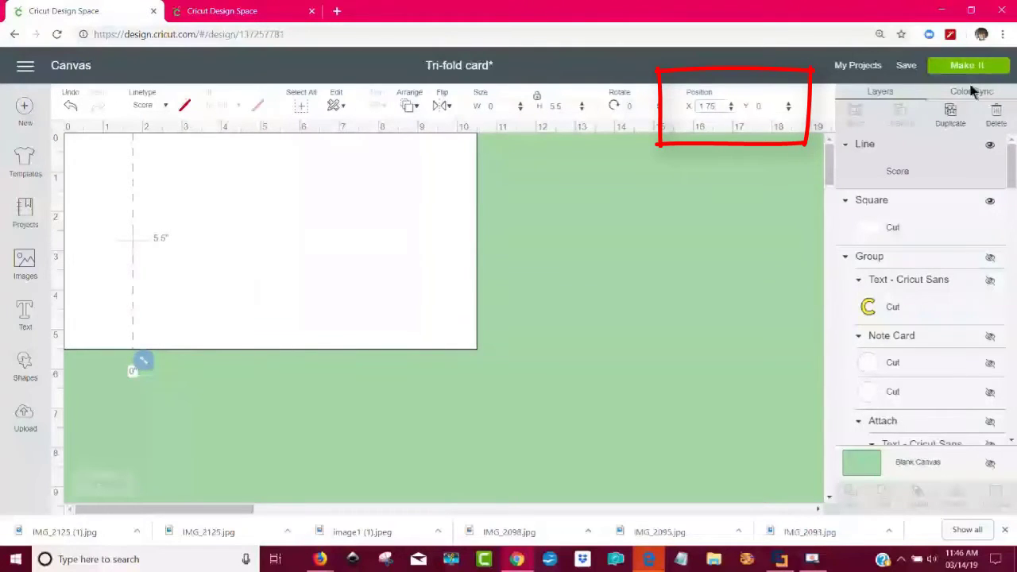
Duplicate the vertical score line and position the copy at X 3.5 and Y 0
left_click(952, 114)
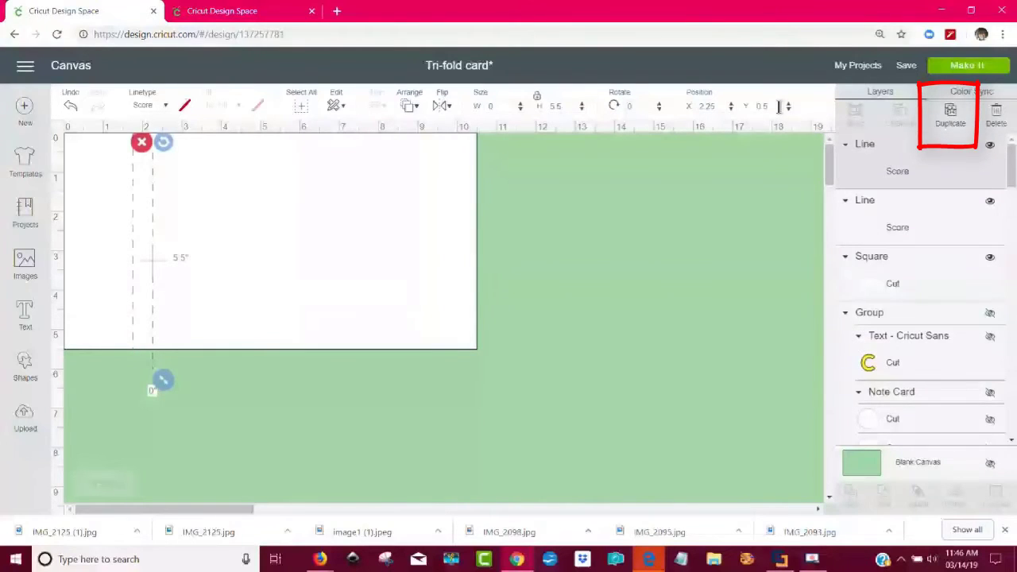
left_click_drag(779, 106, 739, 96)
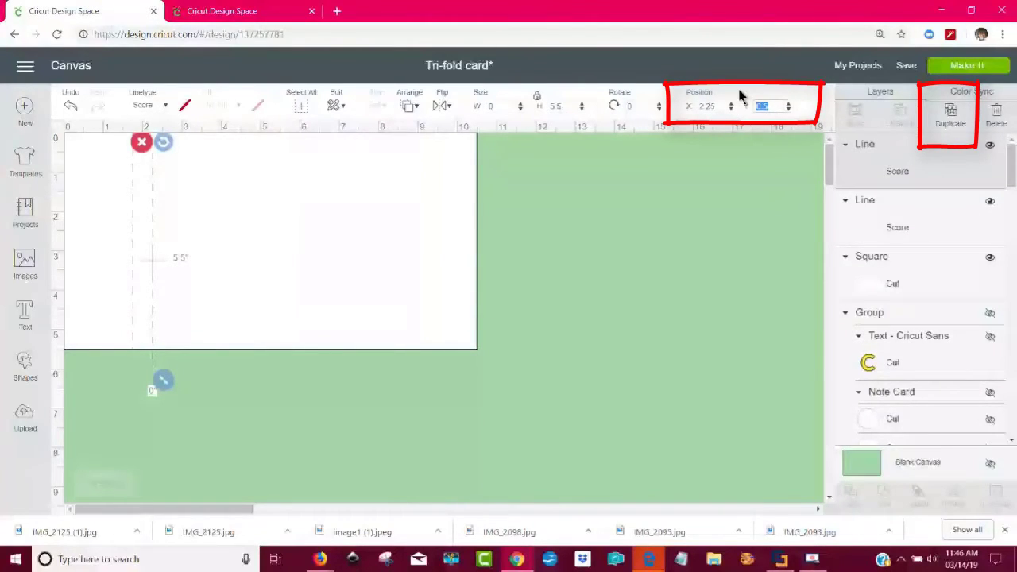
type("0")
key("Return")
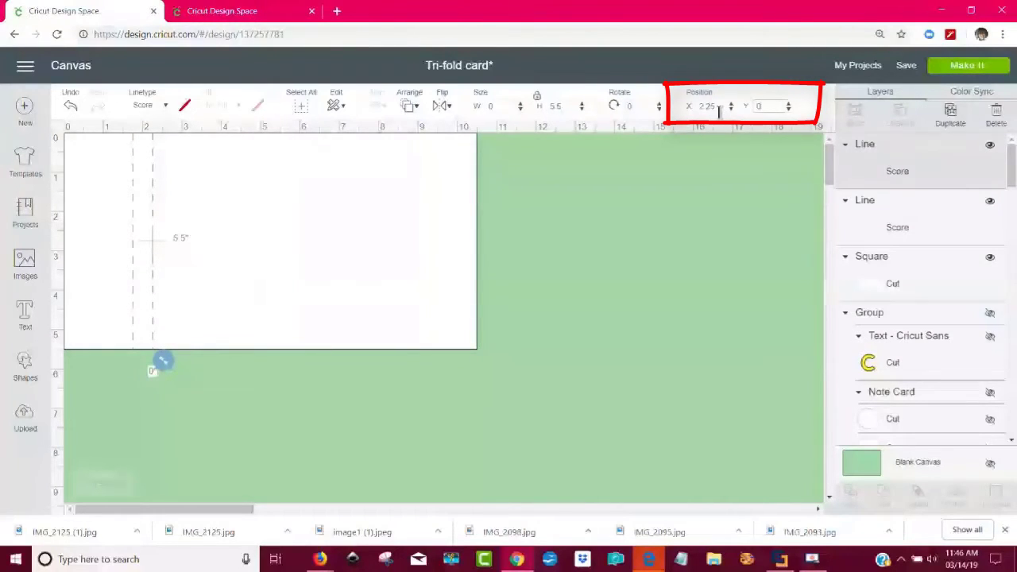
left_click_drag(722, 107, 656, 100)
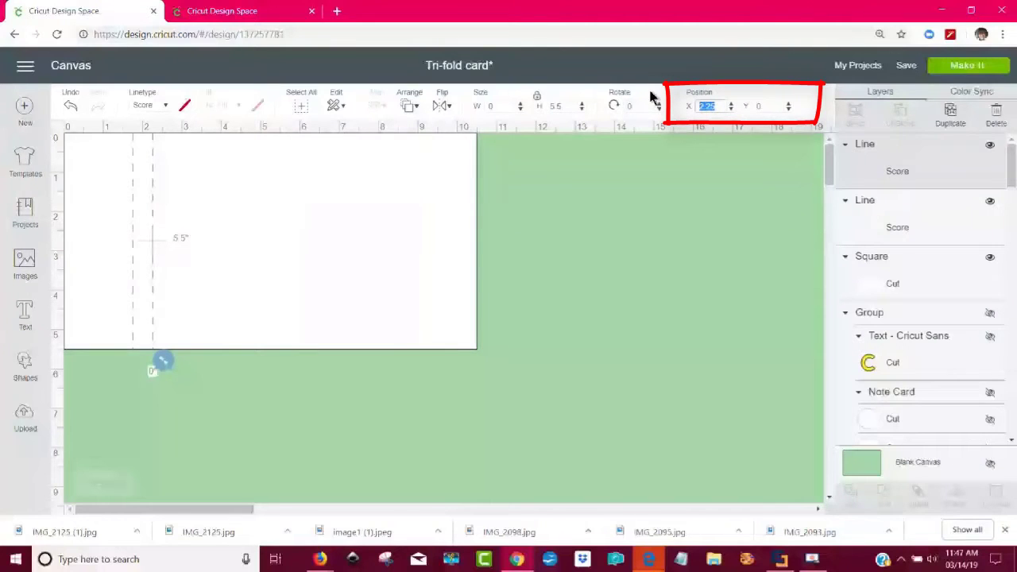
type("3")
key("Return")
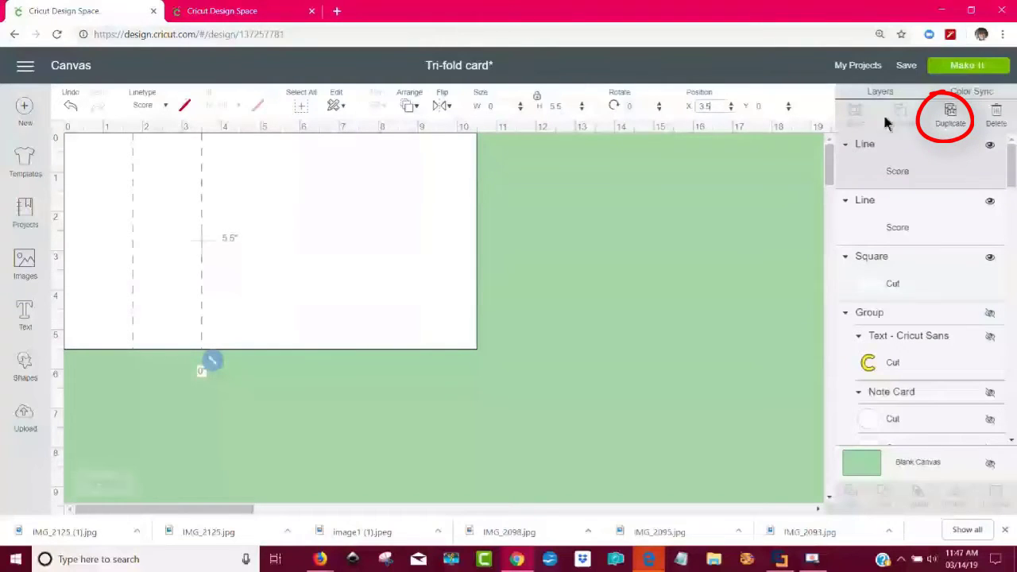
Duplicate the 3.5 inch score line and position the copy at X 7 and Y 0
left_click(954, 119)
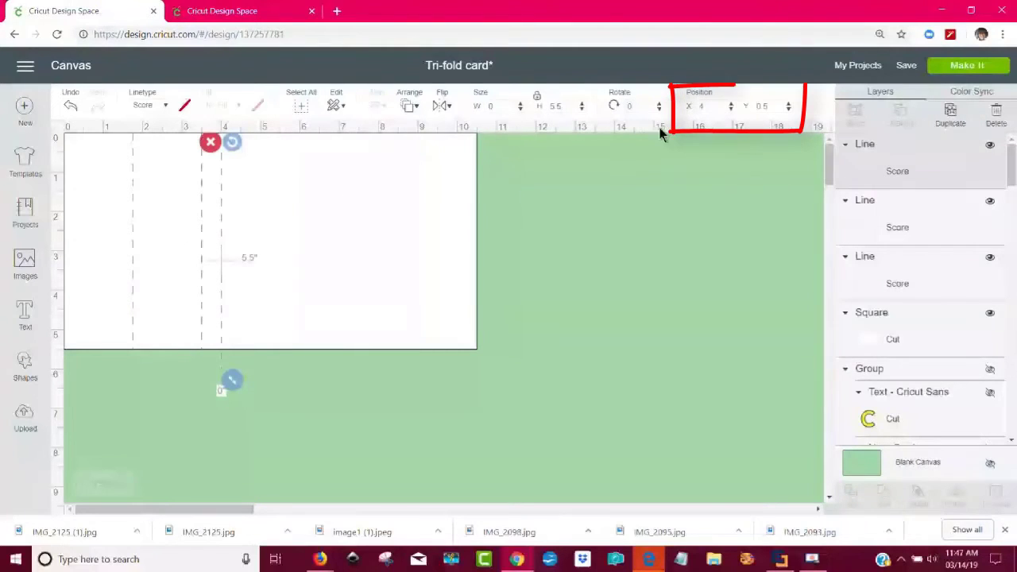
left_click_drag(779, 106, 741, 111)
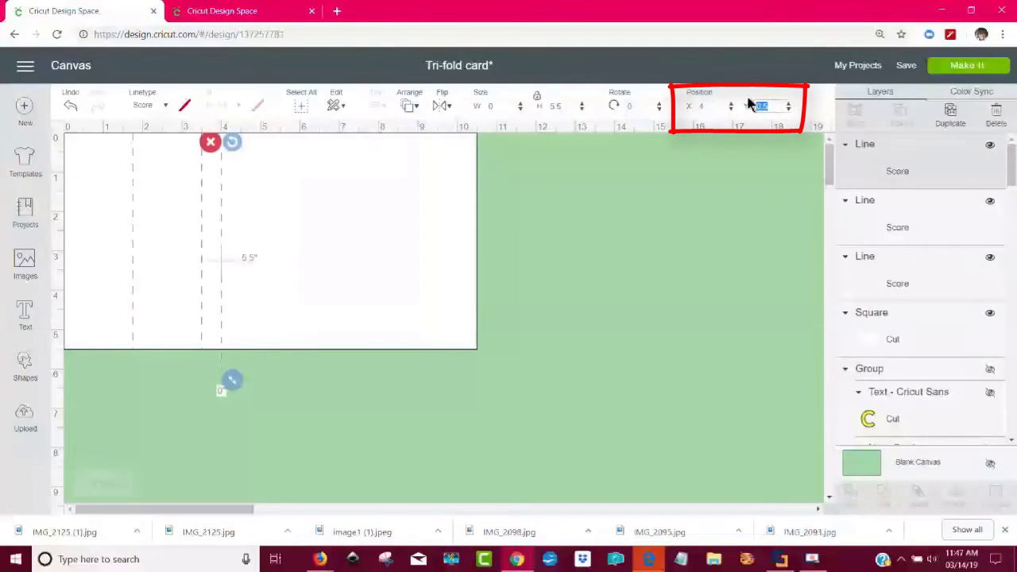
type("0")
double_click(697, 106)
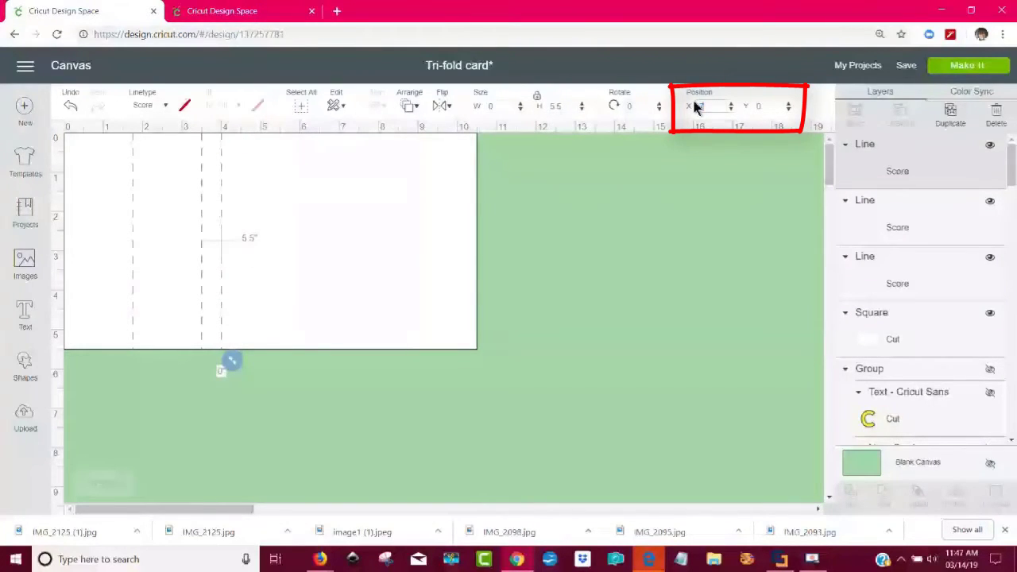
key("Return")
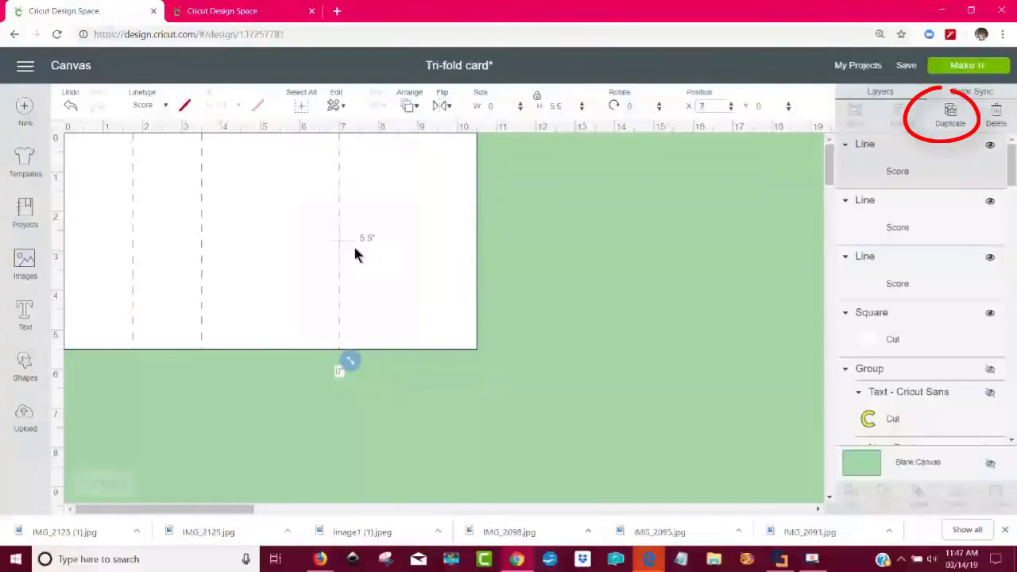
Duplicate the 7 inch score line and position the copy at X 8.75 and Y 0
left_click(950, 117)
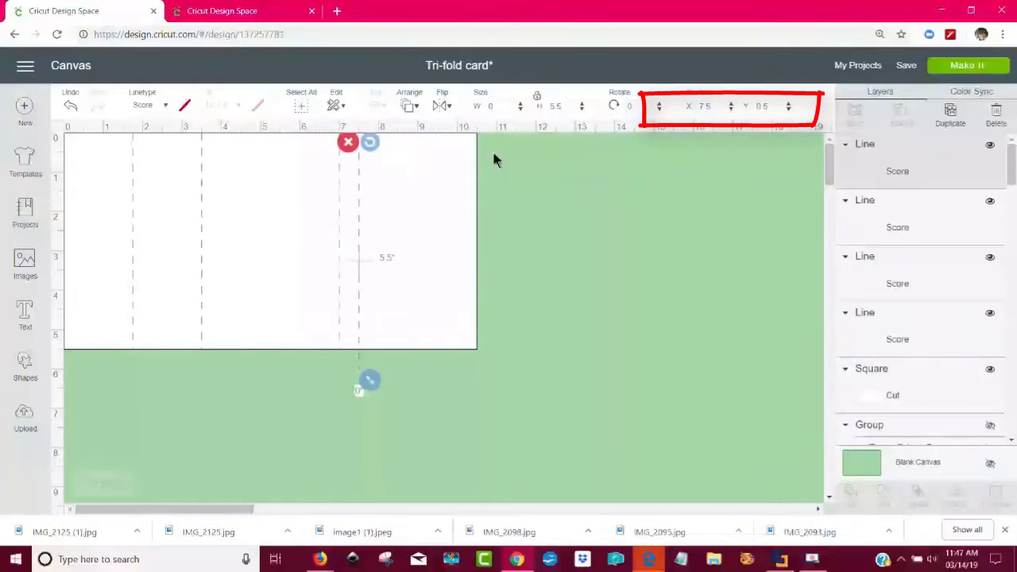
left_click(763, 106)
type("0")
left_click(728, 106)
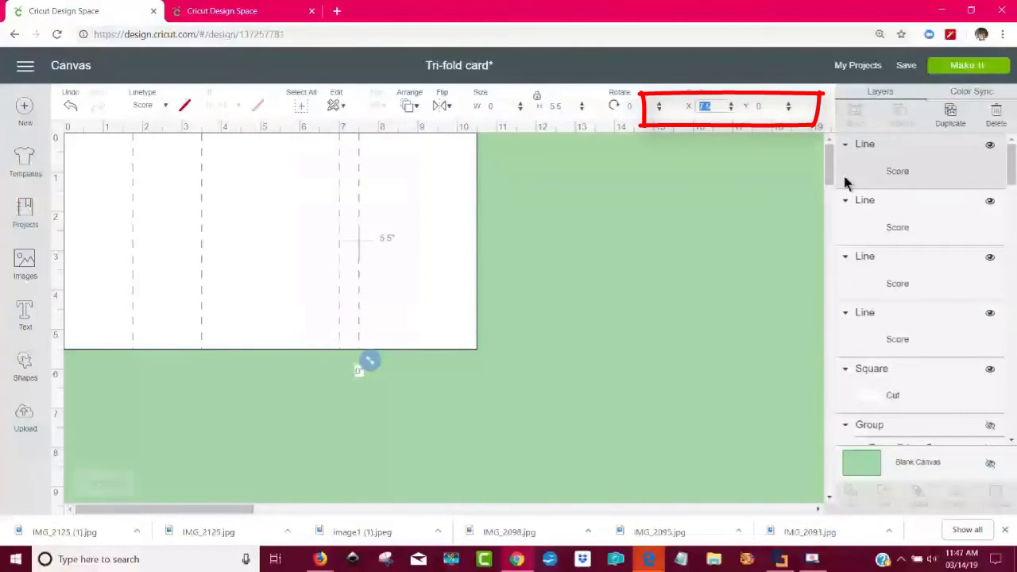
type("8.75")
key("Return")
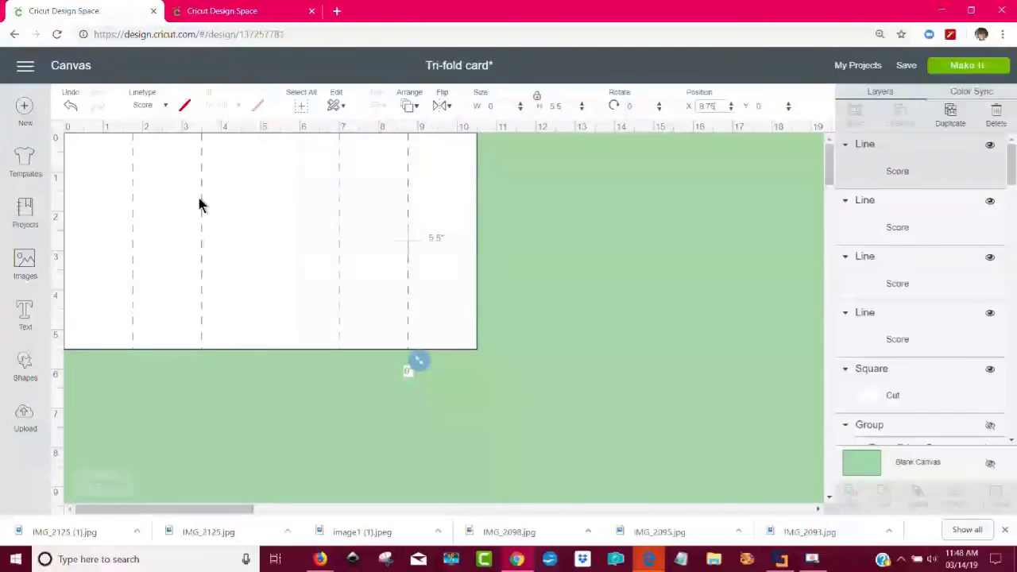
Add a new score line, set its height to 7 inches and rotate it 90 degrees to lie horizontally
left_click(26, 365)
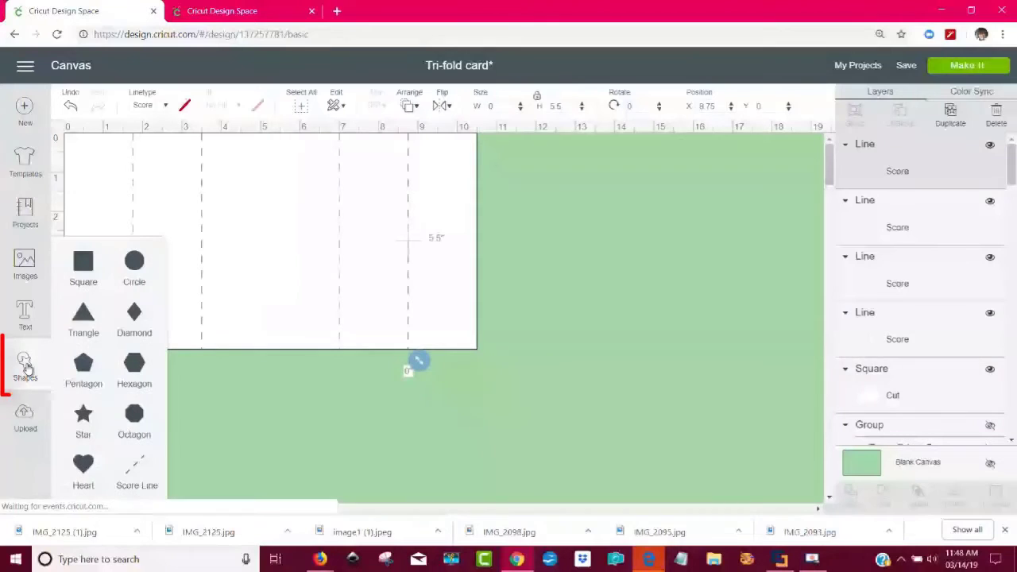
left_click(136, 469)
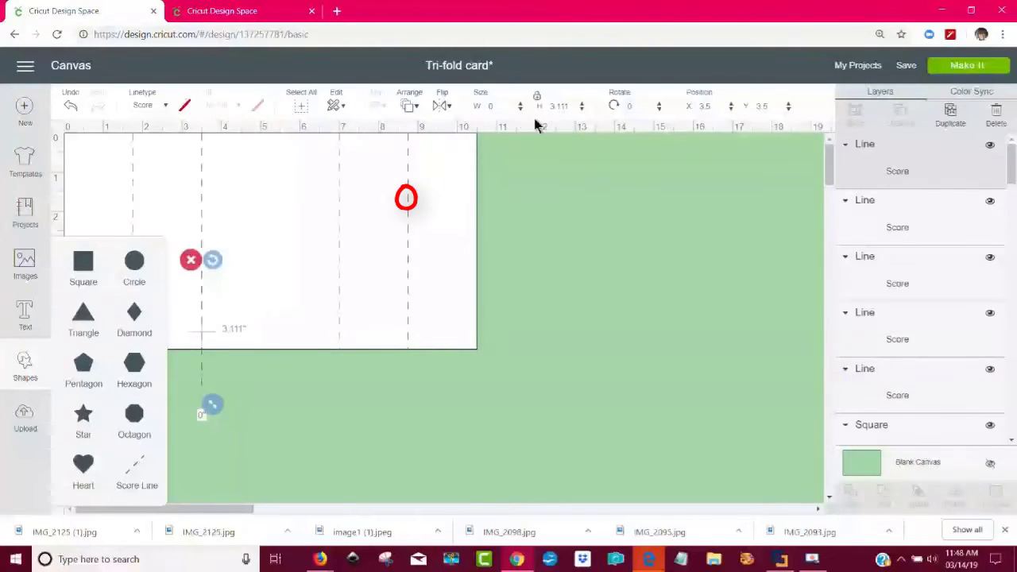
left_click(555, 106)
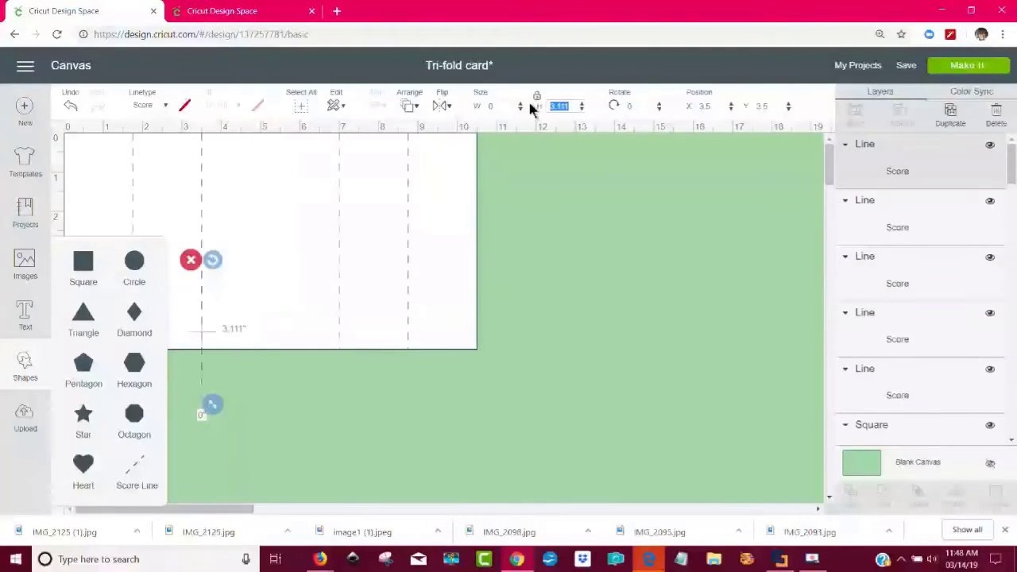
type("7")
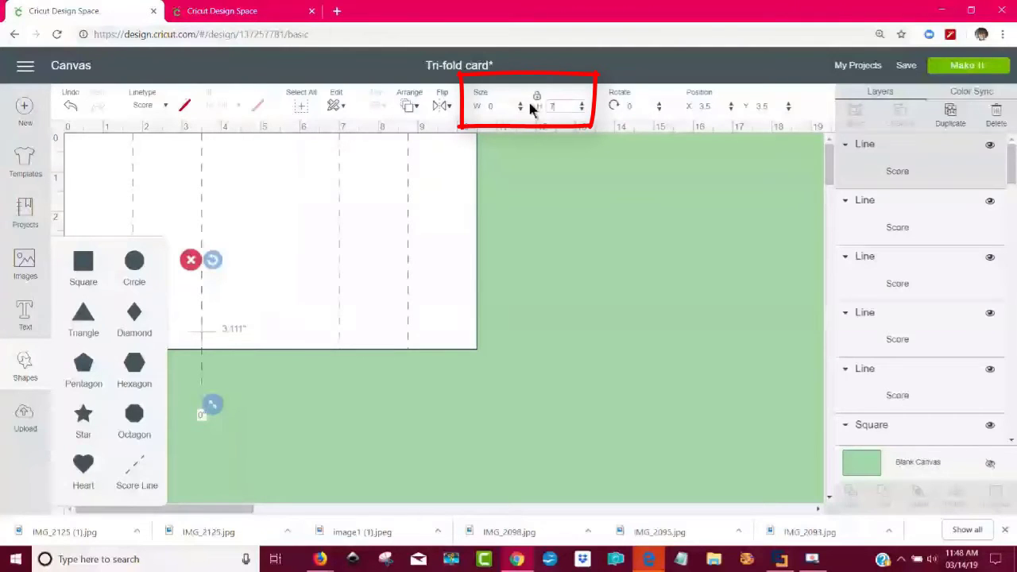
key("Return")
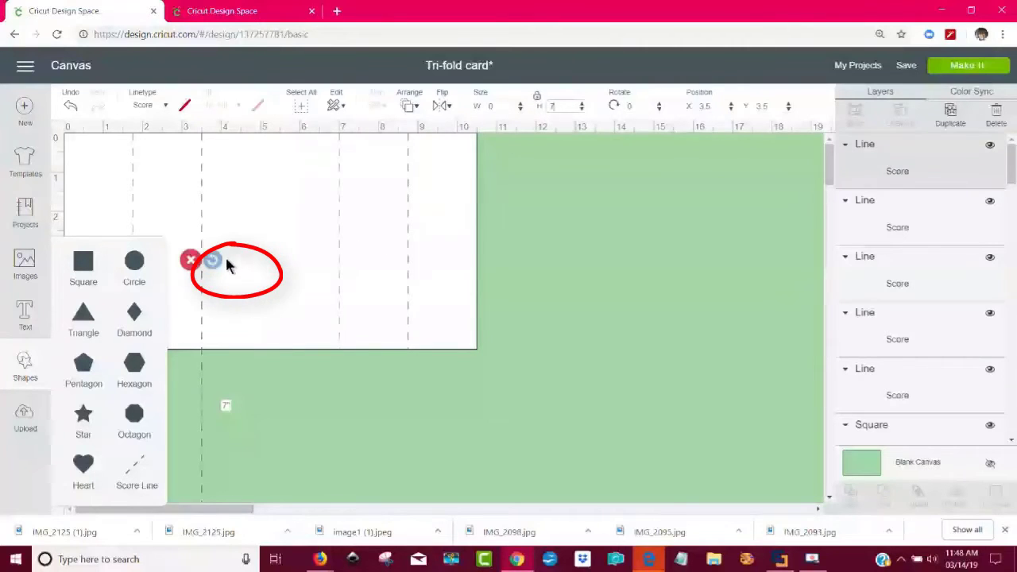
left_click_drag(214, 261, 351, 410)
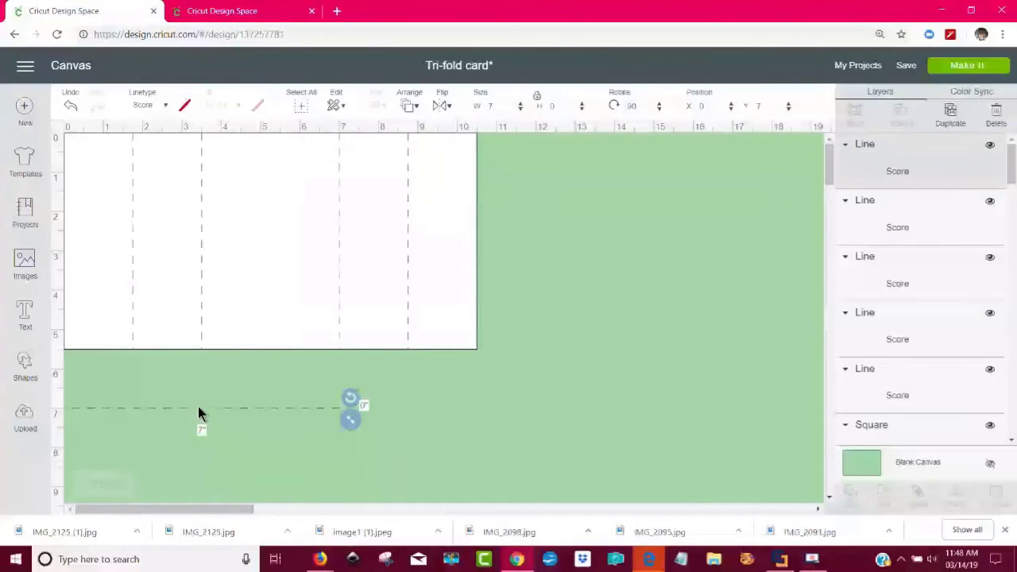
Move the horizontal score line onto the white rectangle and position it at X 1.75 and Y 1.5
left_click_drag(199, 410, 268, 217)
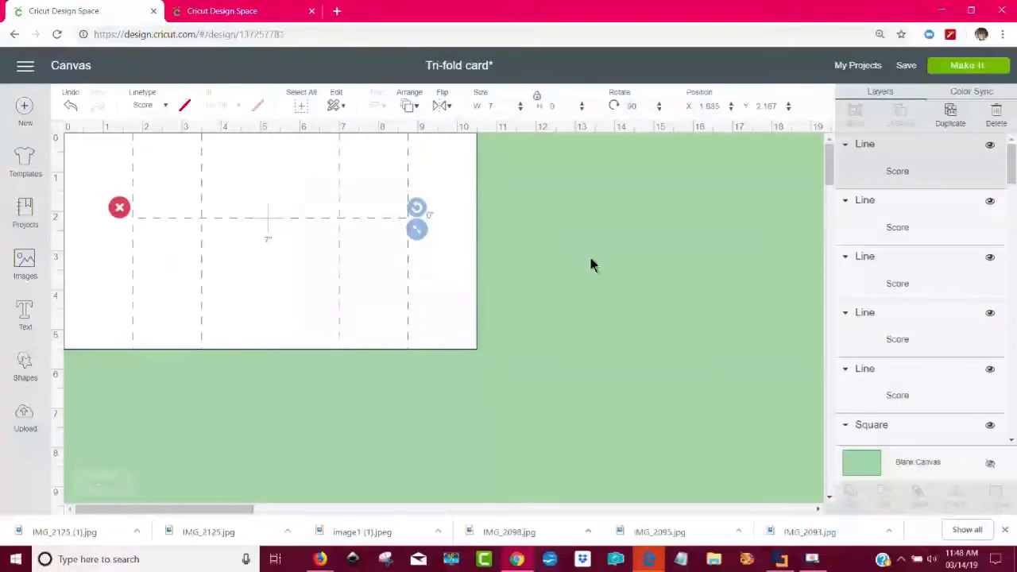
left_click(134, 163)
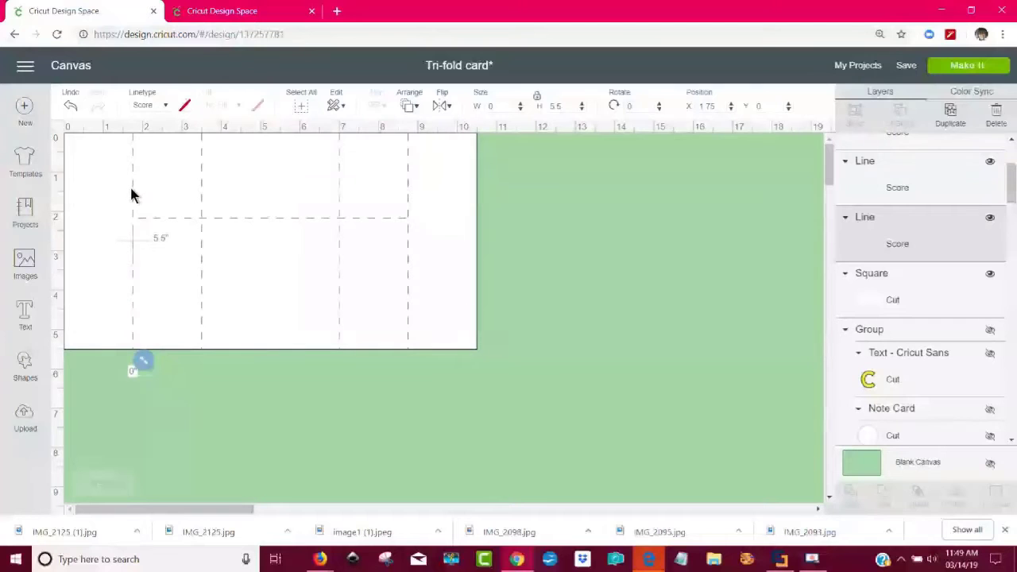
left_click(159, 218)
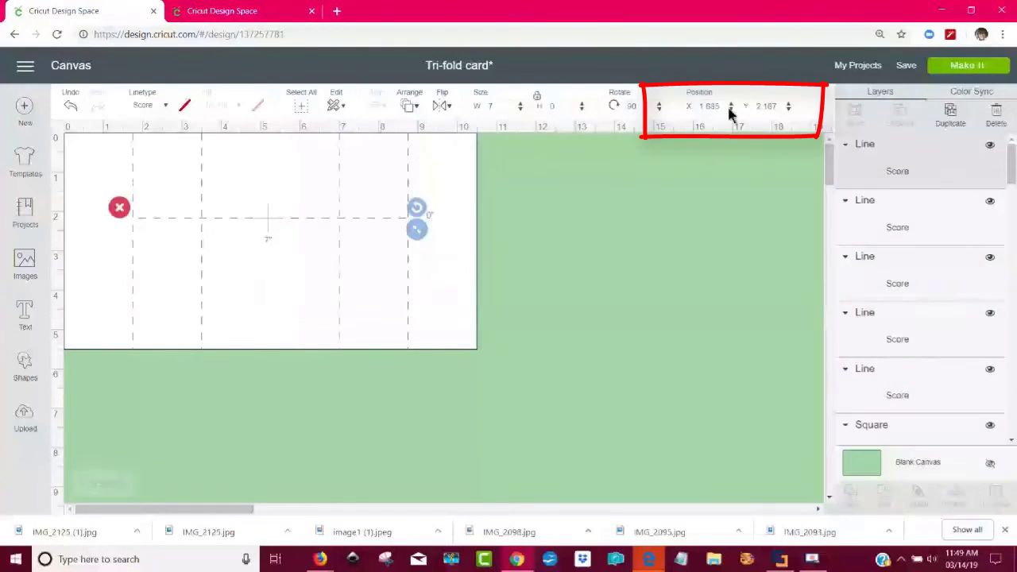
left_click_drag(730, 106, 685, 113)
type("1.75")
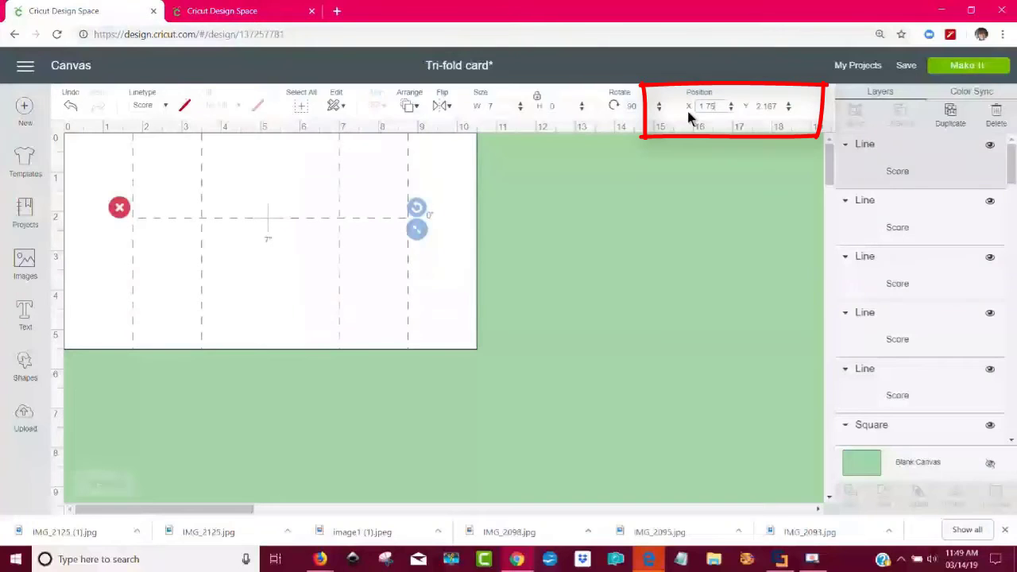
key("Return")
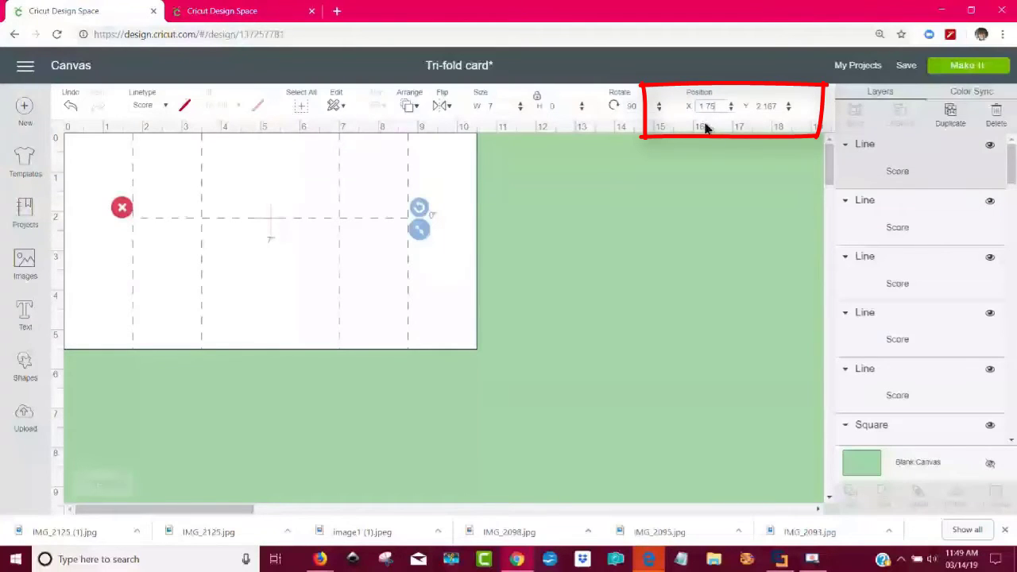
left_click(778, 105)
left_click_drag(778, 105, 753, 107)
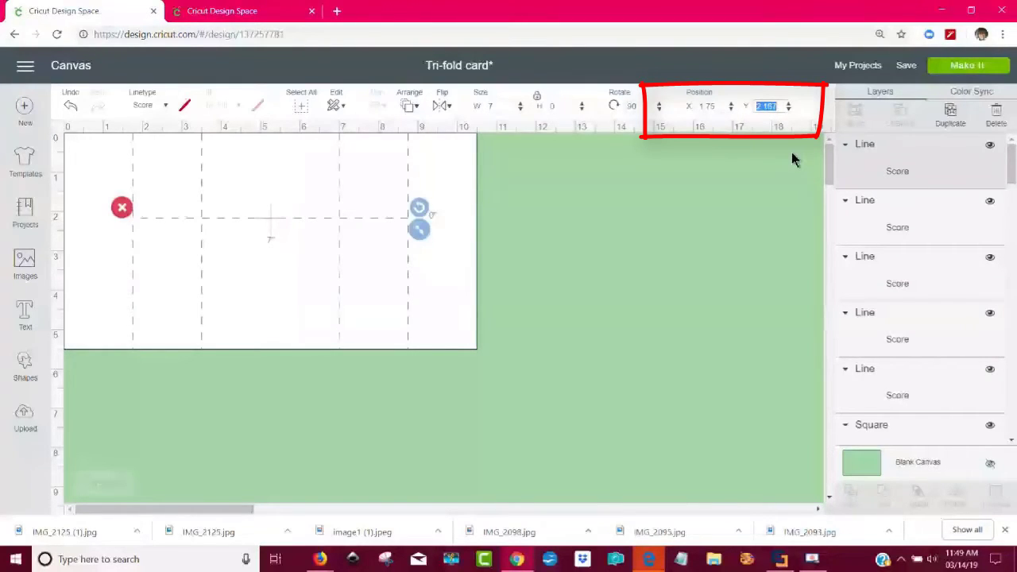
type("1.5")
key("Return")
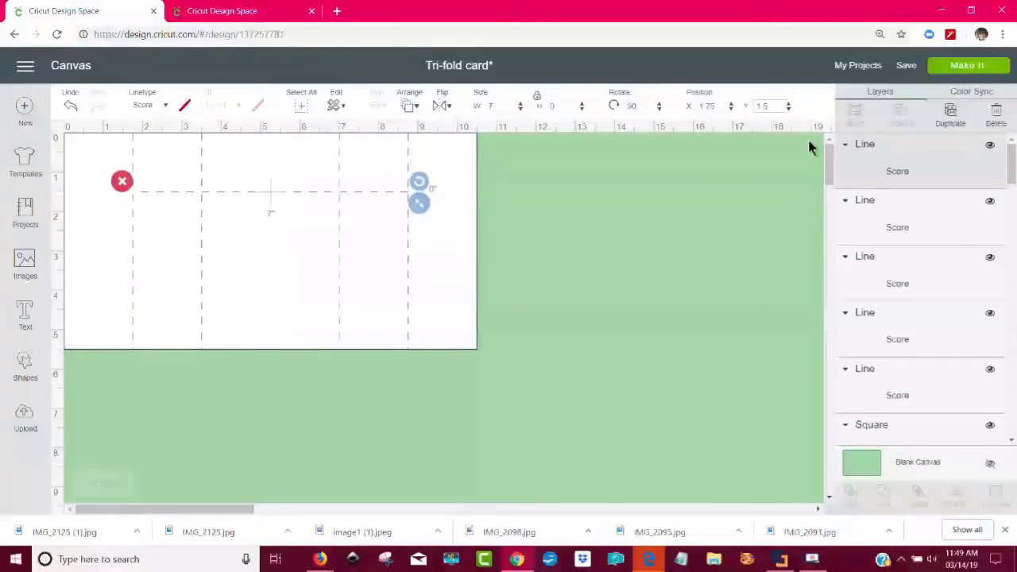
left_click(524, 263)
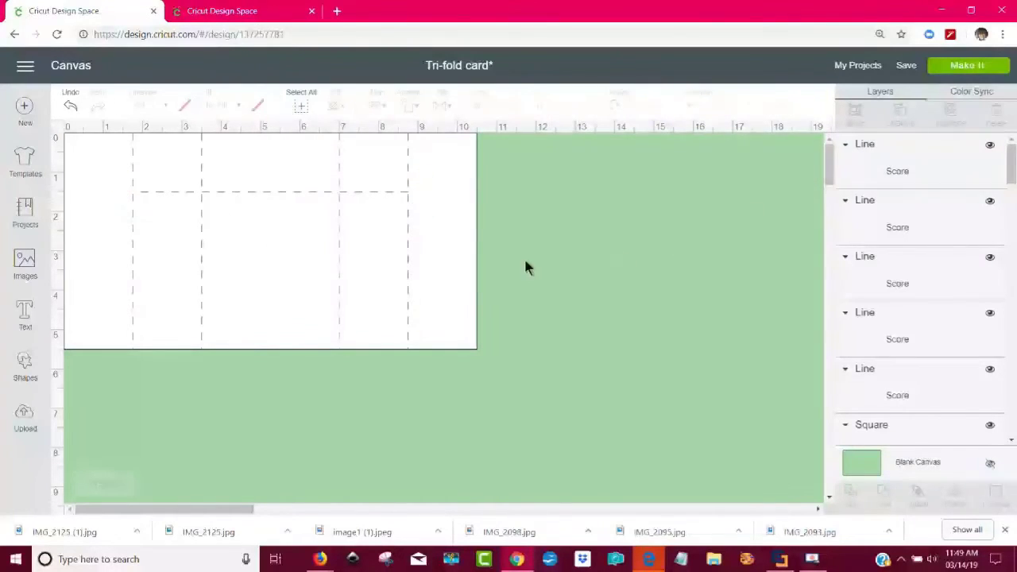
Duplicate the horizontal score line and position the copy at X 1.75 and Y 4
left_click(363, 193)
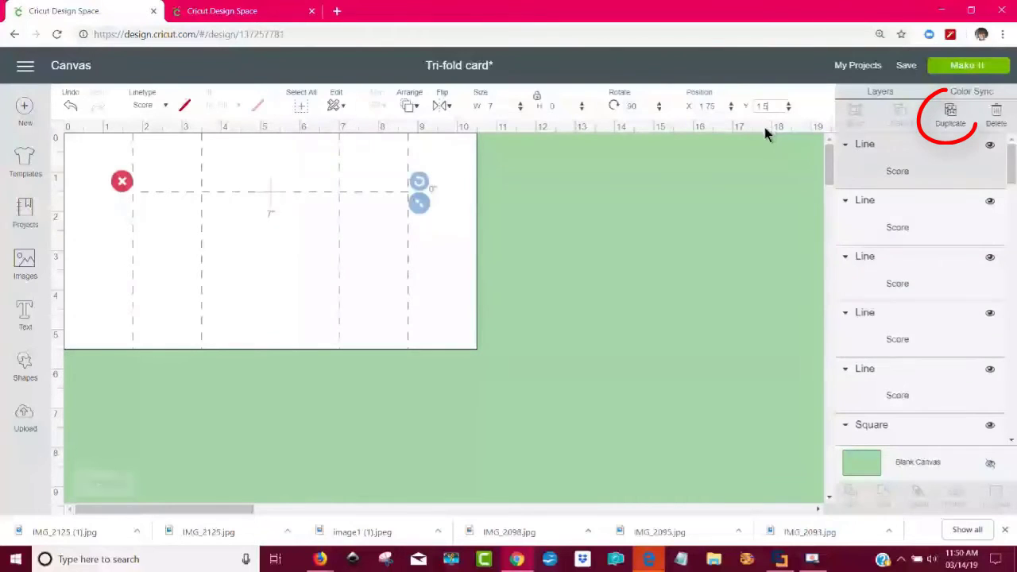
left_click(950, 119)
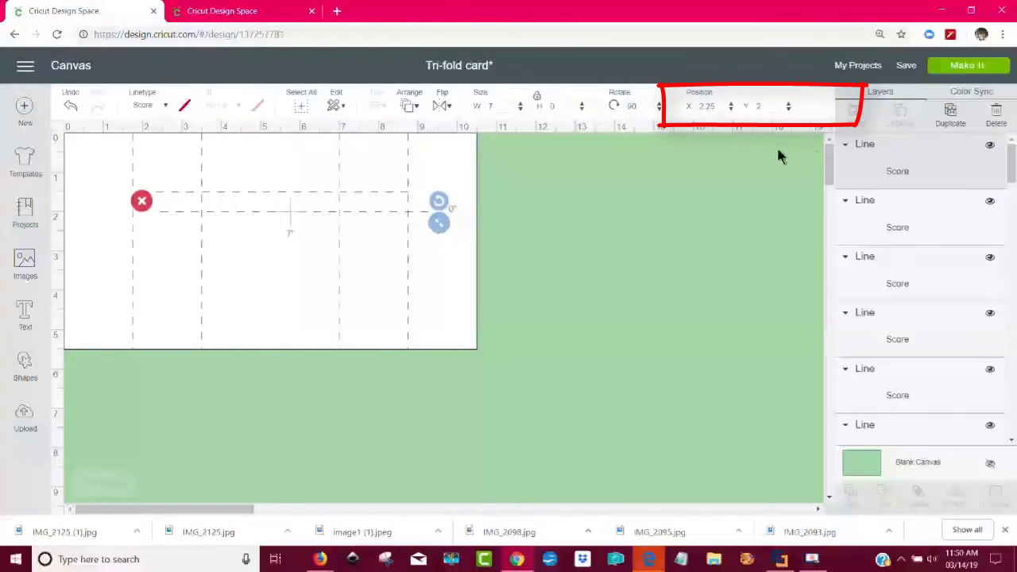
left_click(714, 106)
left_click_drag(713, 106, 696, 106)
type("1.75")
key("Return")
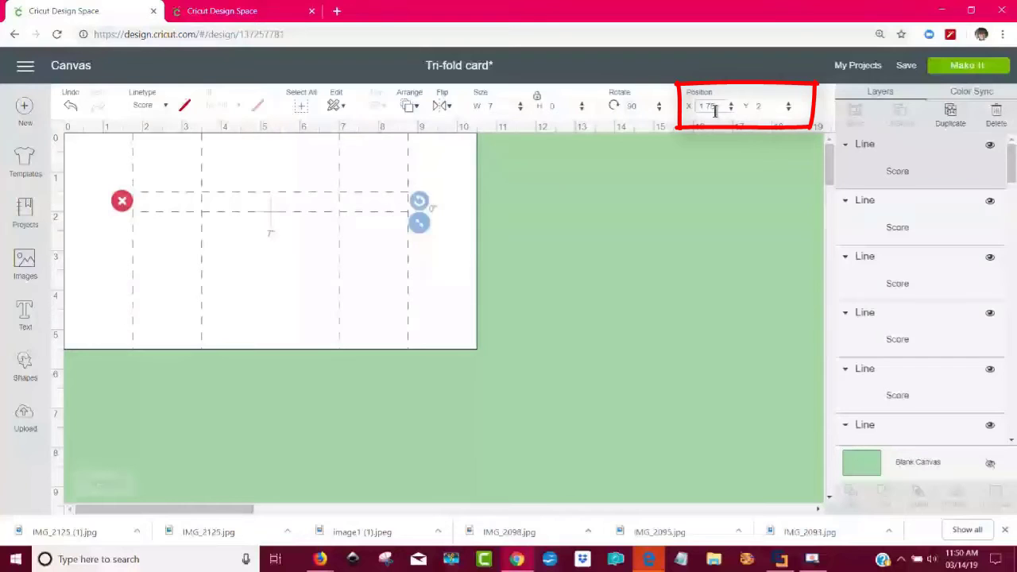
double_click(754, 105)
type("4")
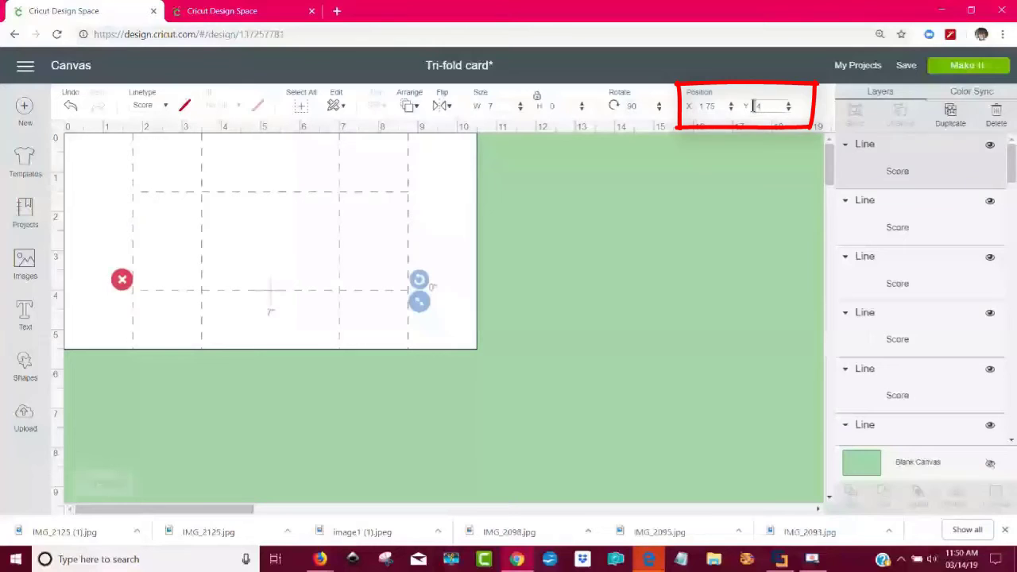
left_click(654, 257)
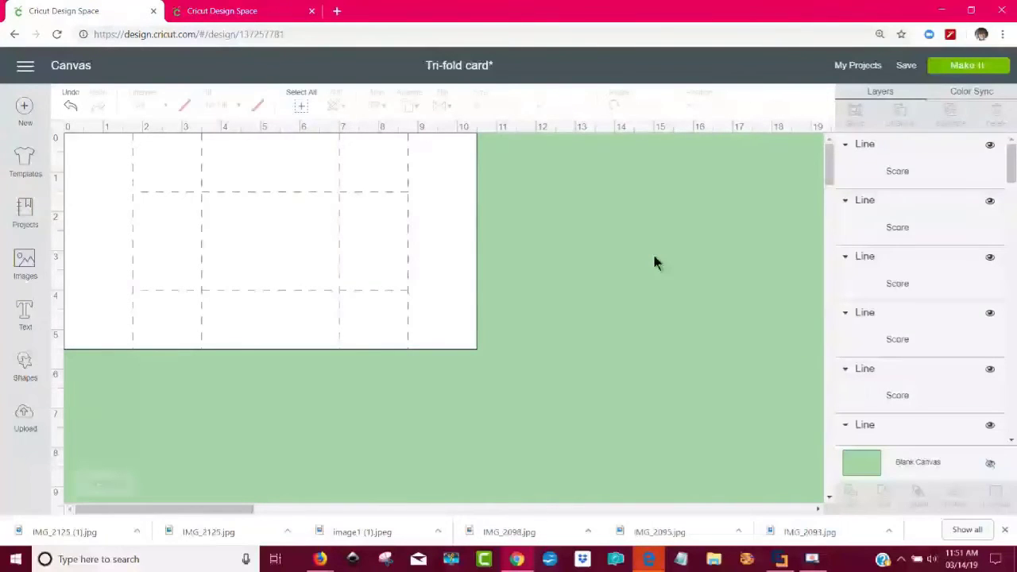
Change the linetype of the upper horizontal line from Score to Cut
left_click(268, 191)
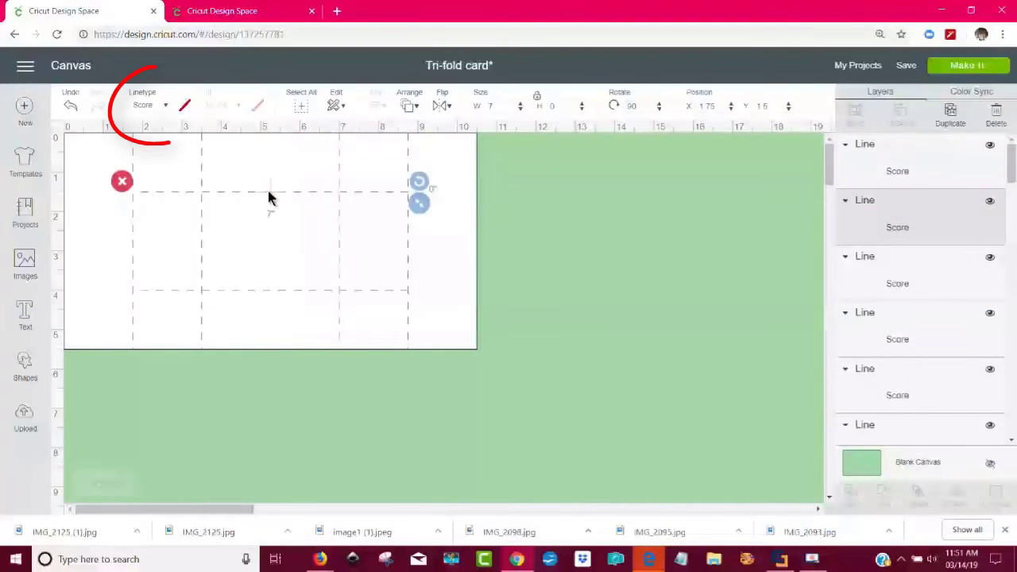
left_click(166, 107)
left_click(168, 128)
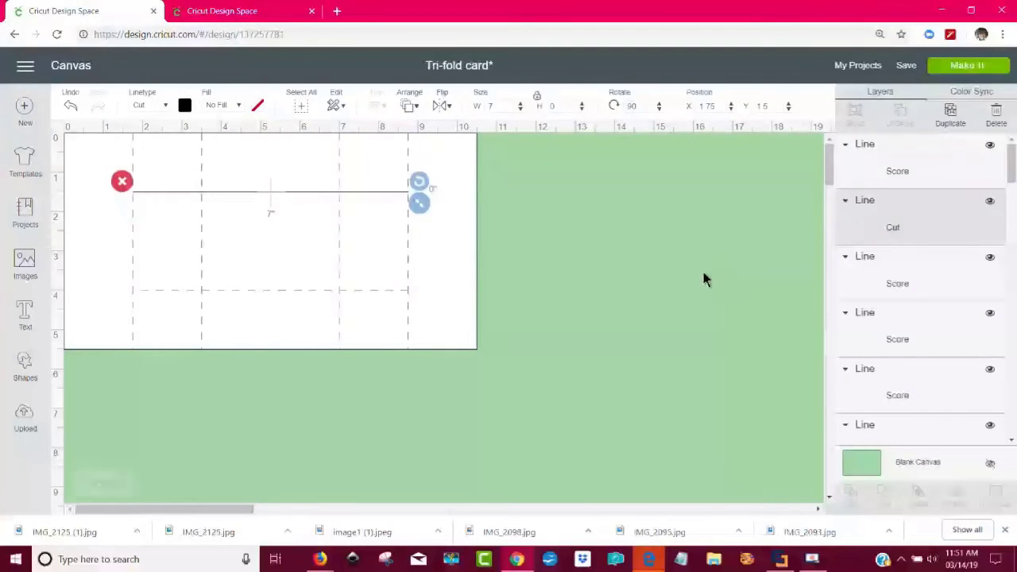
left_click(704, 282)
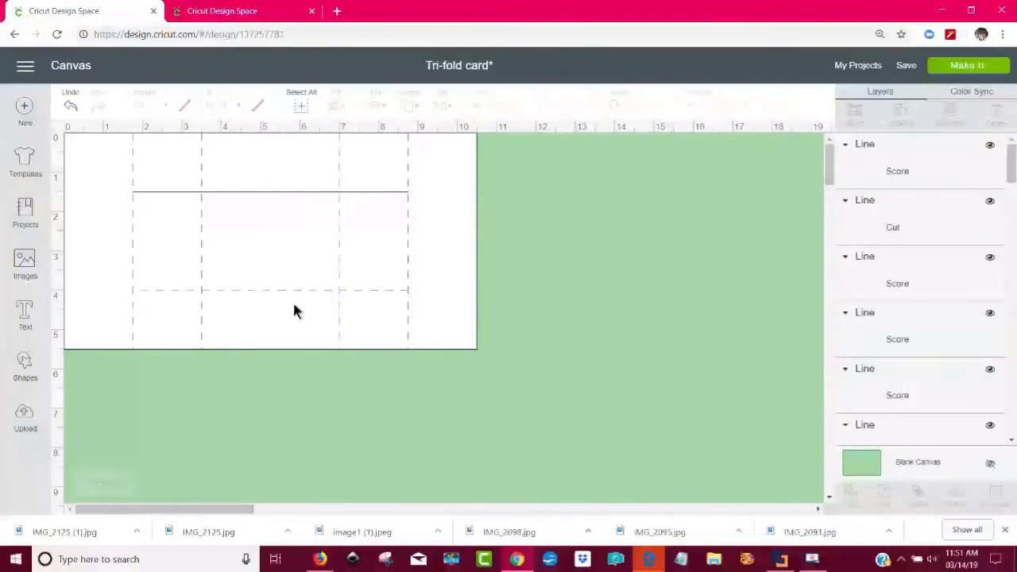
Change the linetype of the lower horizontal line from Score to Cut and deselect it
left_click(267, 289)
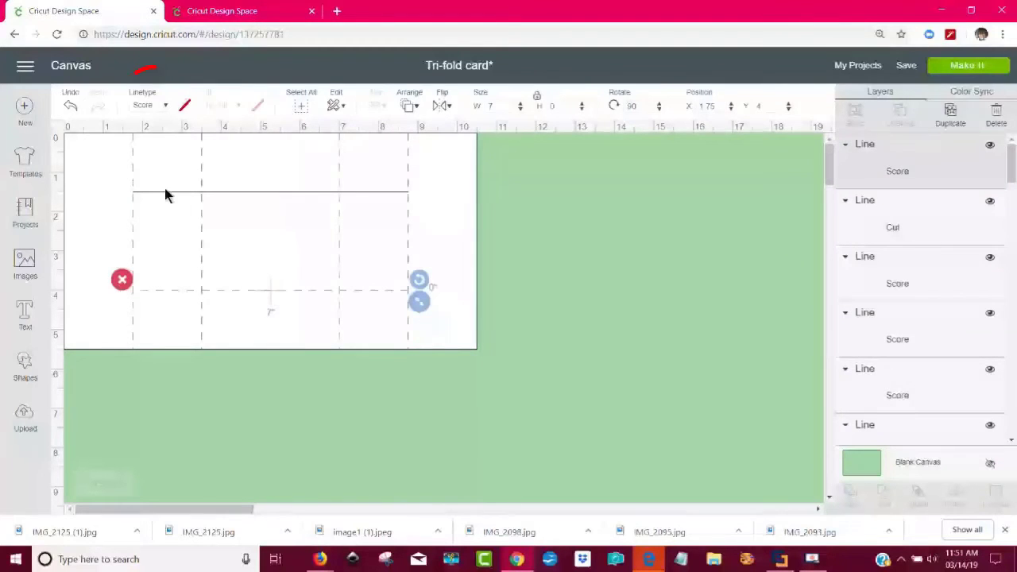
left_click(165, 106)
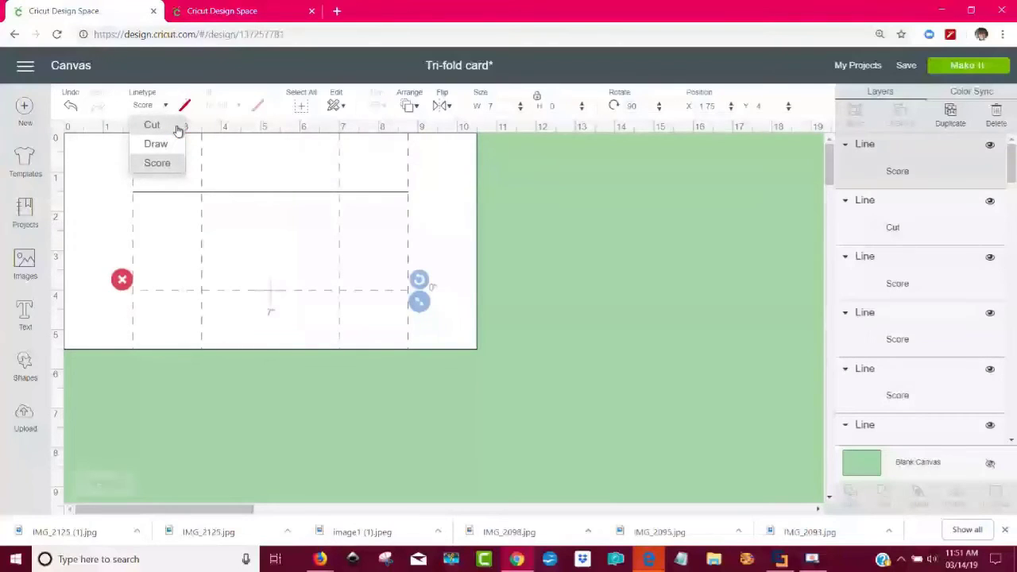
left_click(177, 125)
left_click(631, 274)
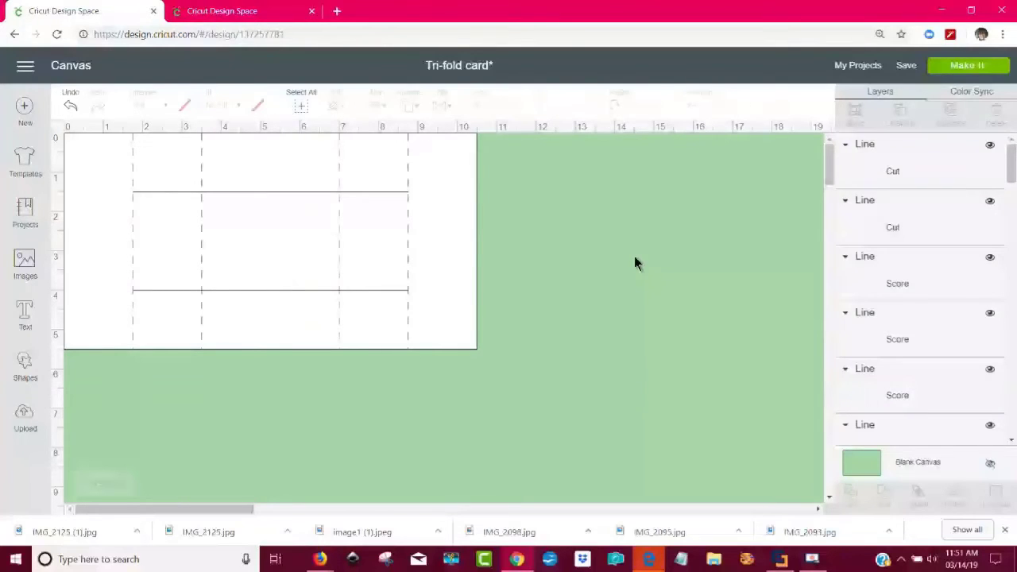
Preview how the unattached design is laid out on each of the cutting mats, then return to the canvas
left_click(959, 70)
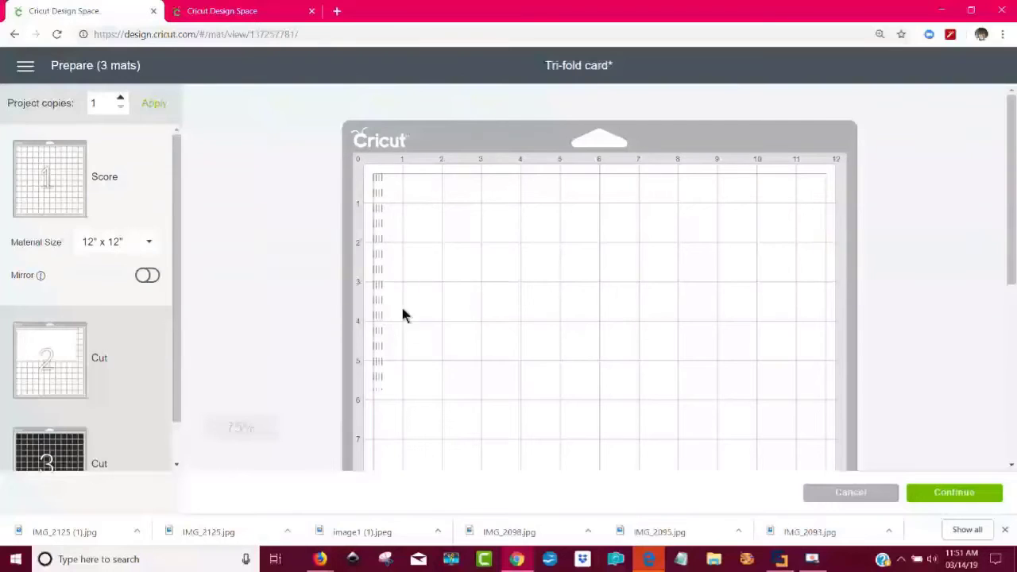
left_click(39, 351)
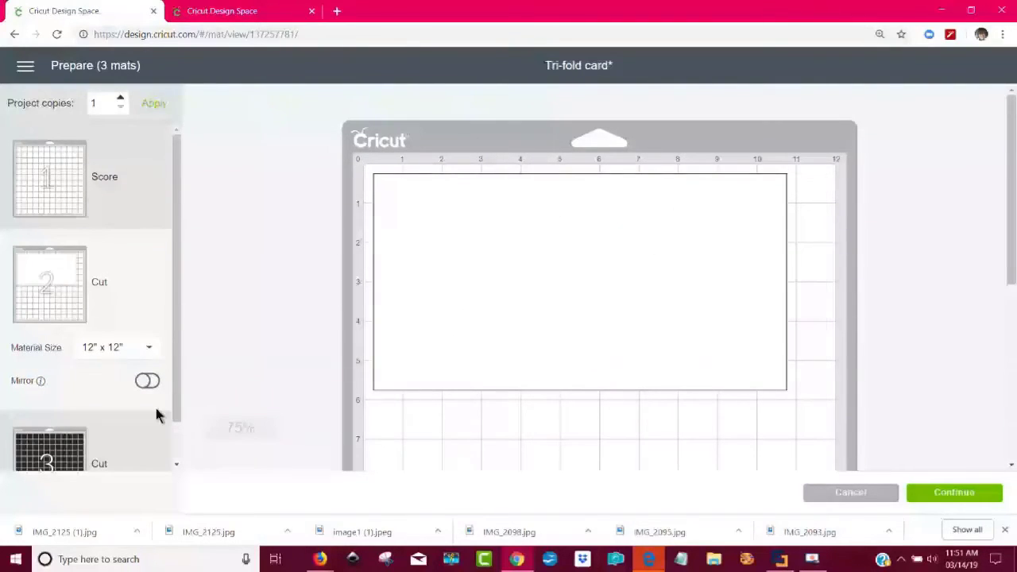
left_click_drag(176, 235, 187, 310)
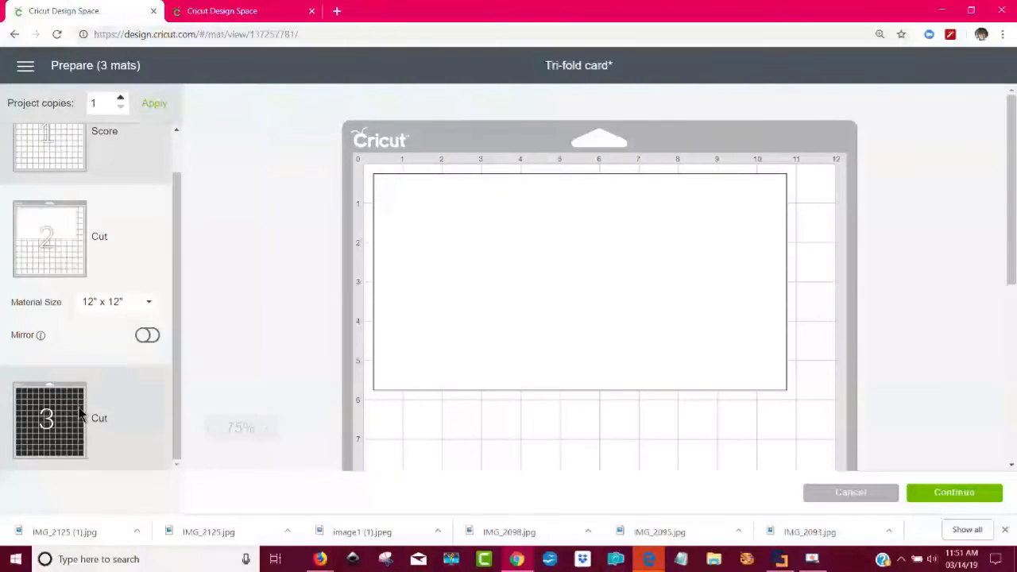
left_click(79, 413)
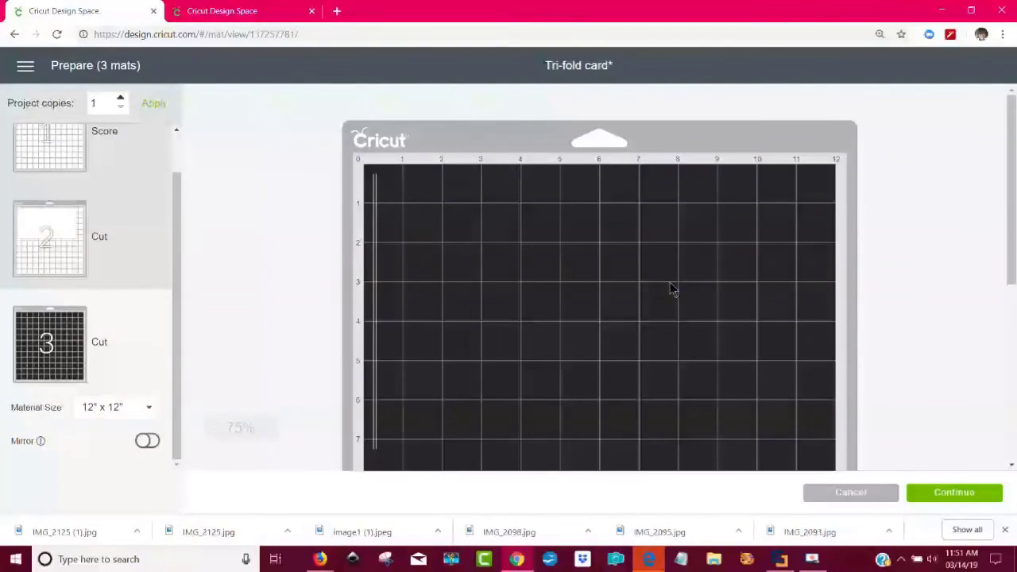
left_click(855, 492)
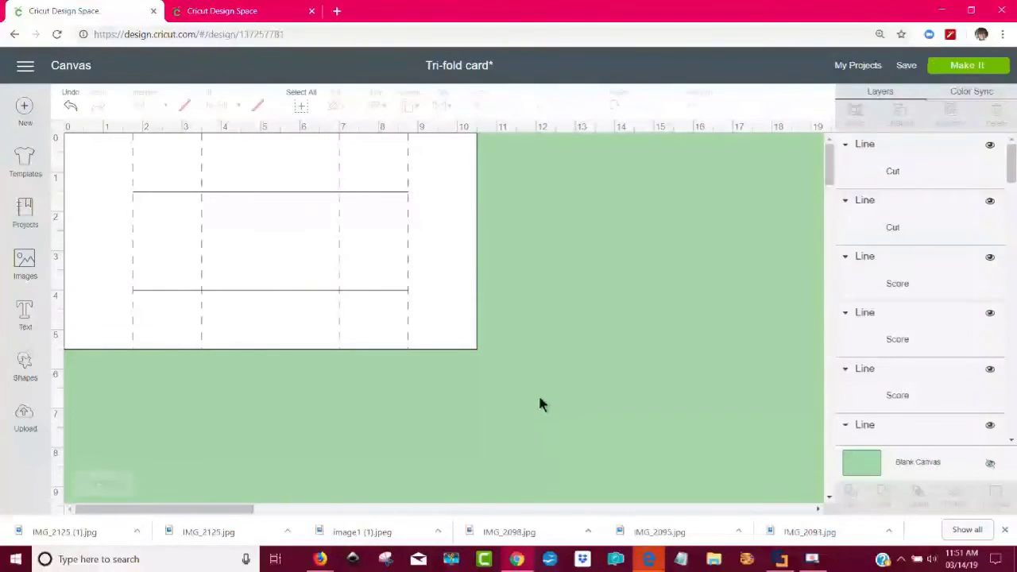
Attach the white rectangle and all score and cut lines together, and send the project to mat preparation
left_click_drag(526, 388, 76, 162)
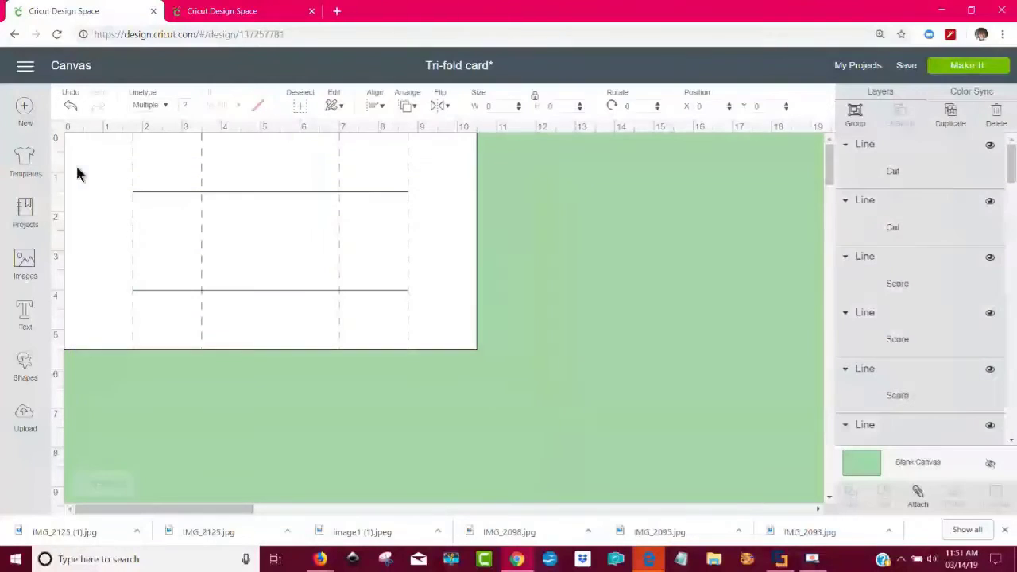
left_click(917, 494)
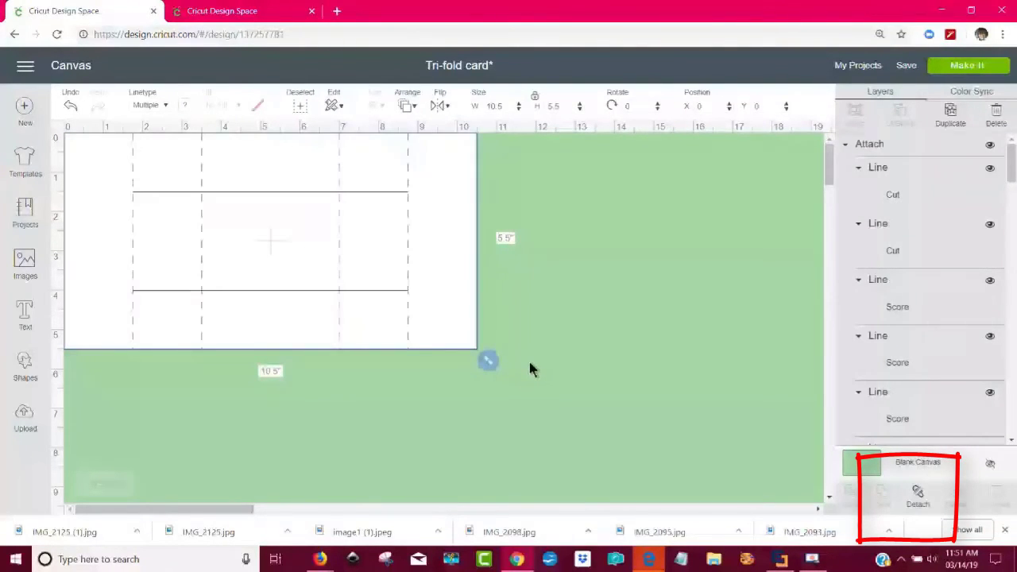
left_click(969, 69)
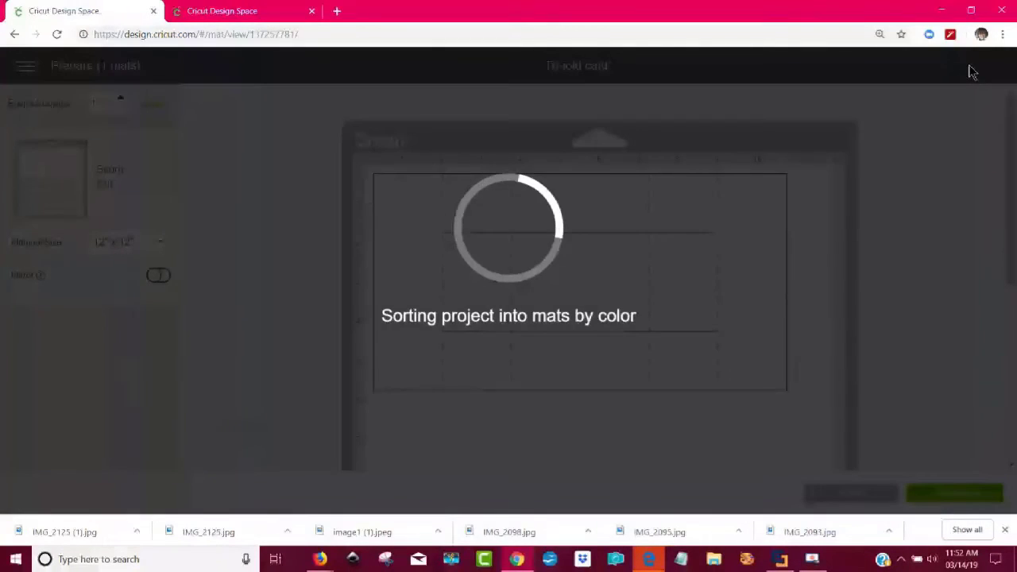